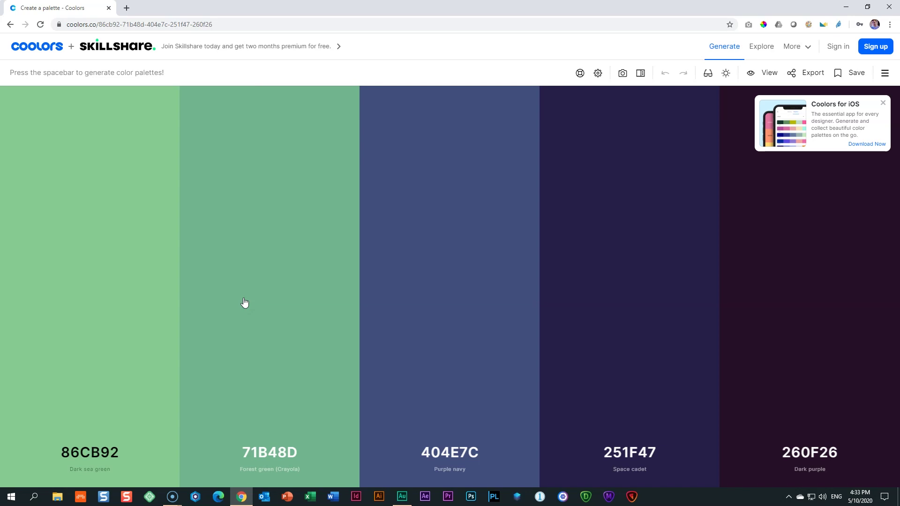
Dismiss the iOS promo and regenerate until the palette reads EF6F6C, 465775, 56E39F, 59C9A5, 5B6C5D
click(884, 104)
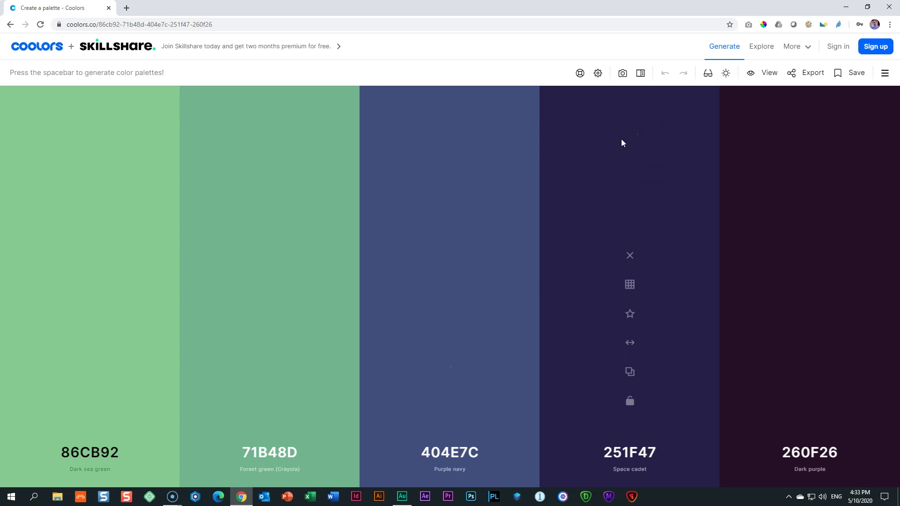
key(space)
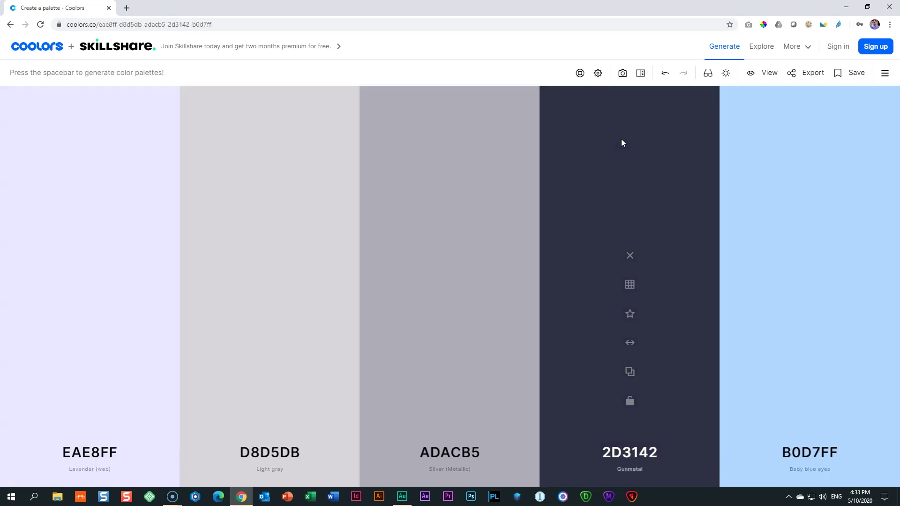
key(space)
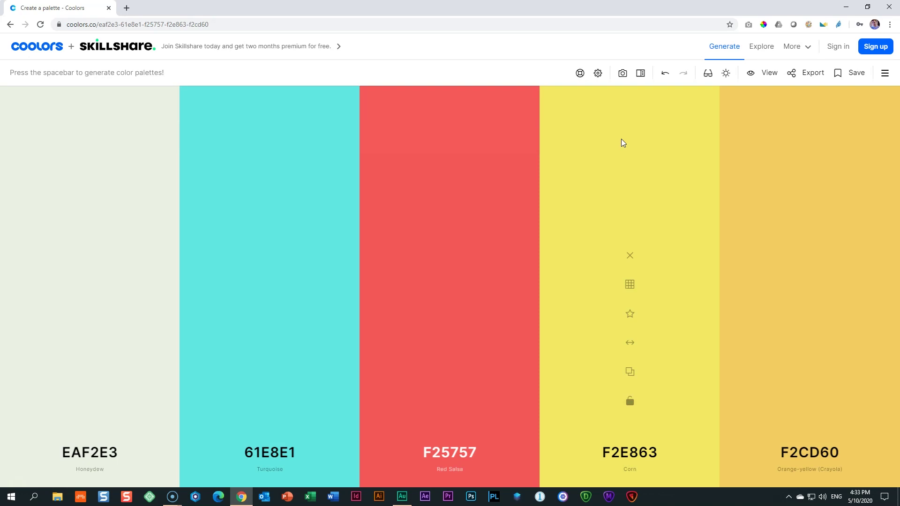
key(space)
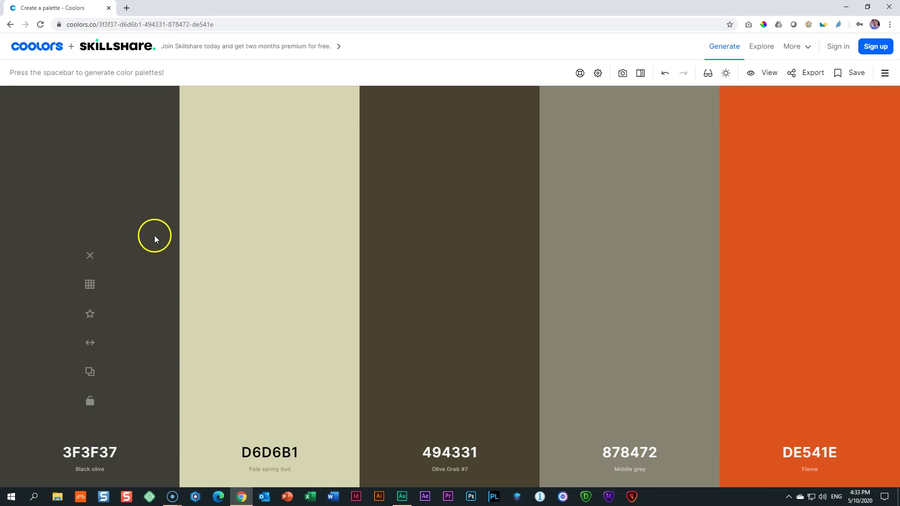
key(space)
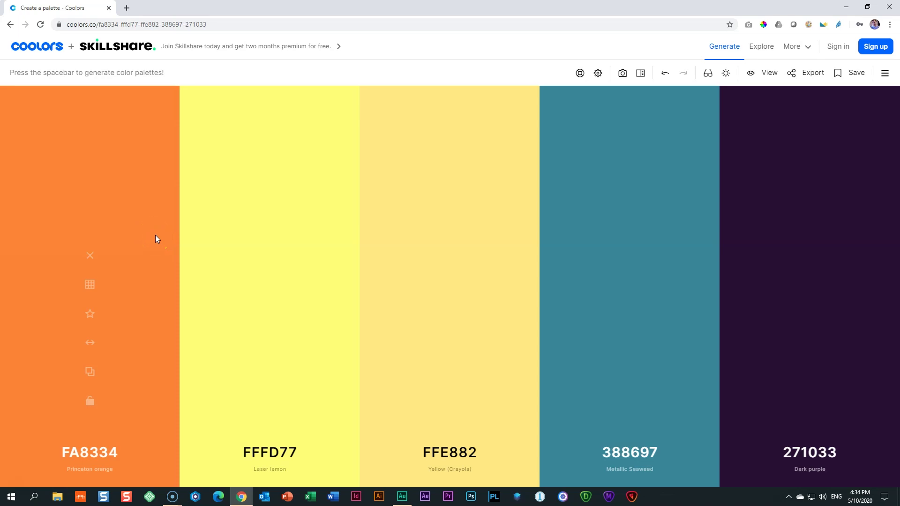
key(space)
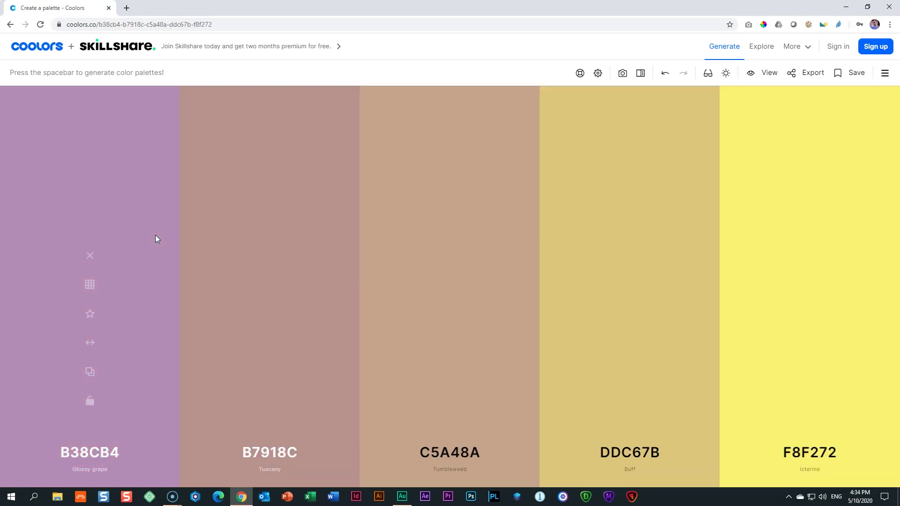
key(space)
key(space)
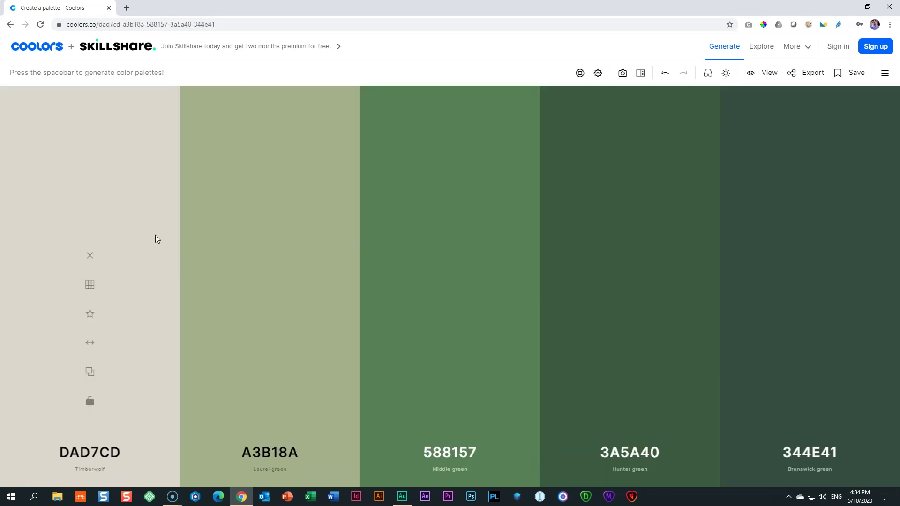
key(space)
key(space)
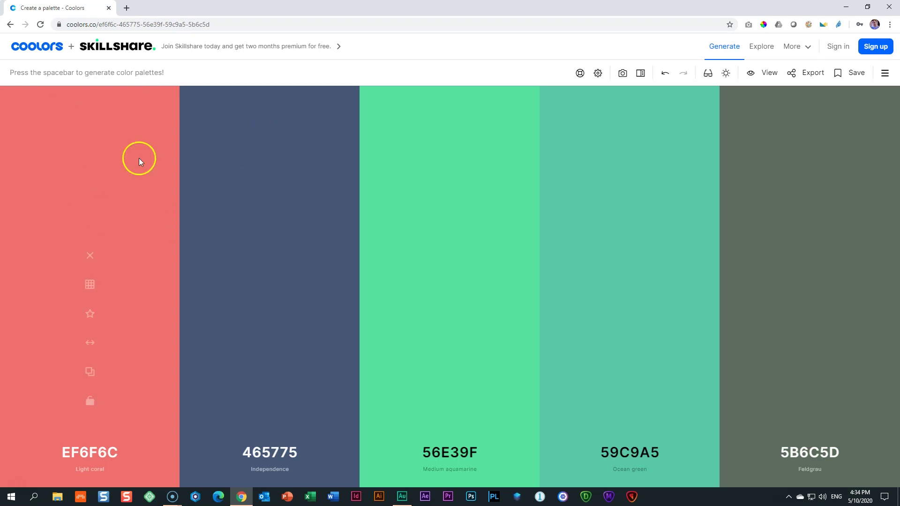
mouse_move(712, 209)
Lock Light coral EF6F6C and Independence 465775, then regenerate the other colours
click(93, 404)
click(270, 402)
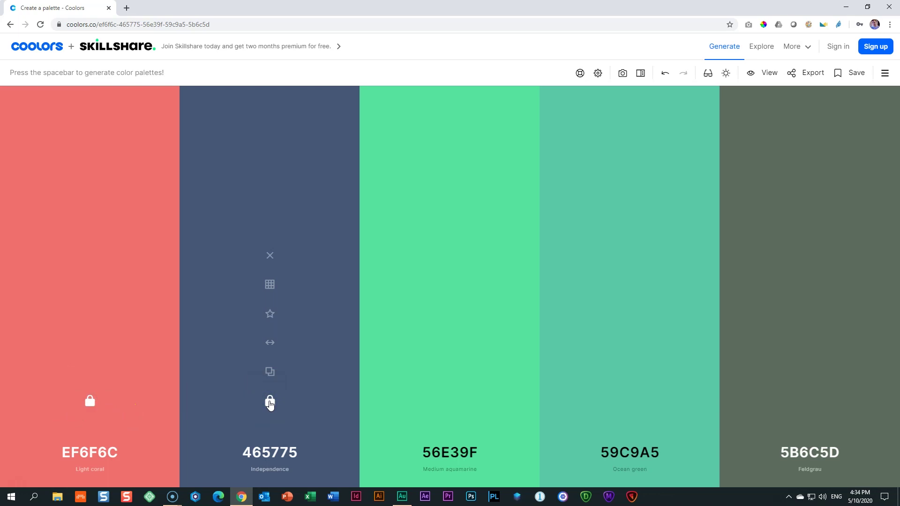
key(space)
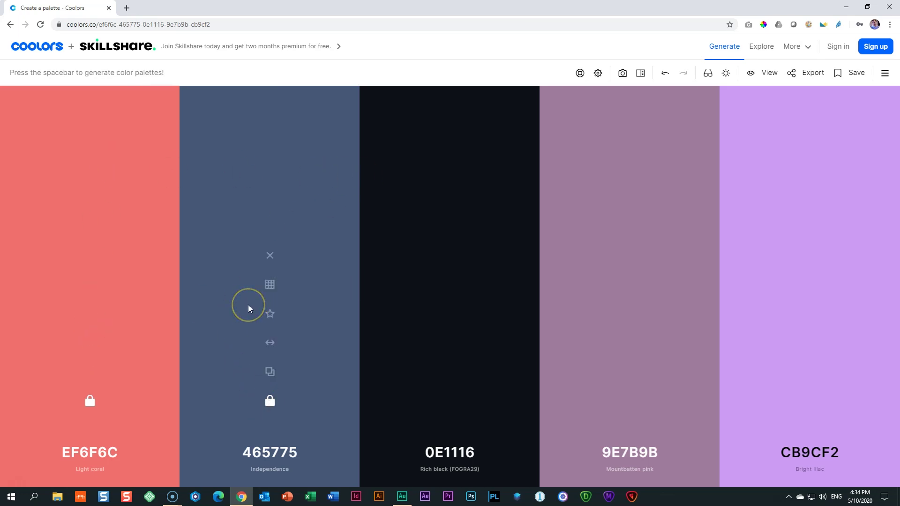
key(space)
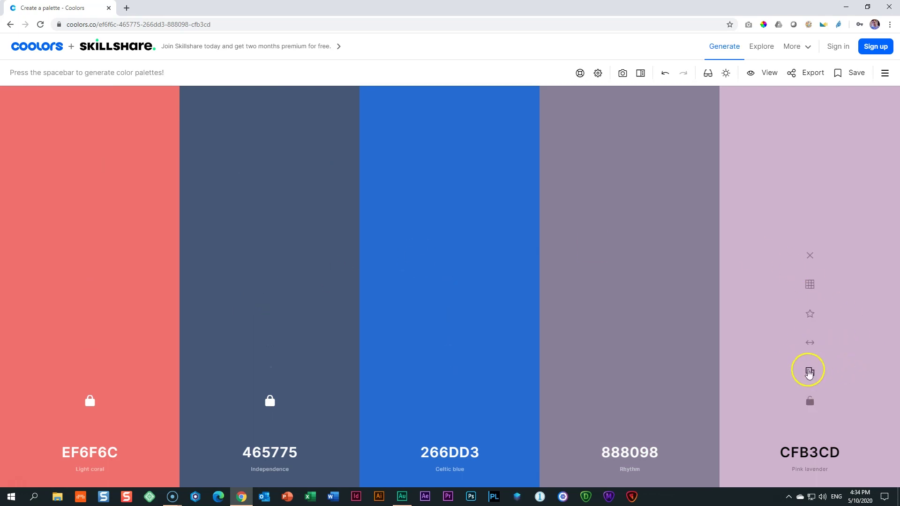
Lock CFB3CD, 151E3F and F6E8EA as they appear while regenerating the rest
click(810, 402)
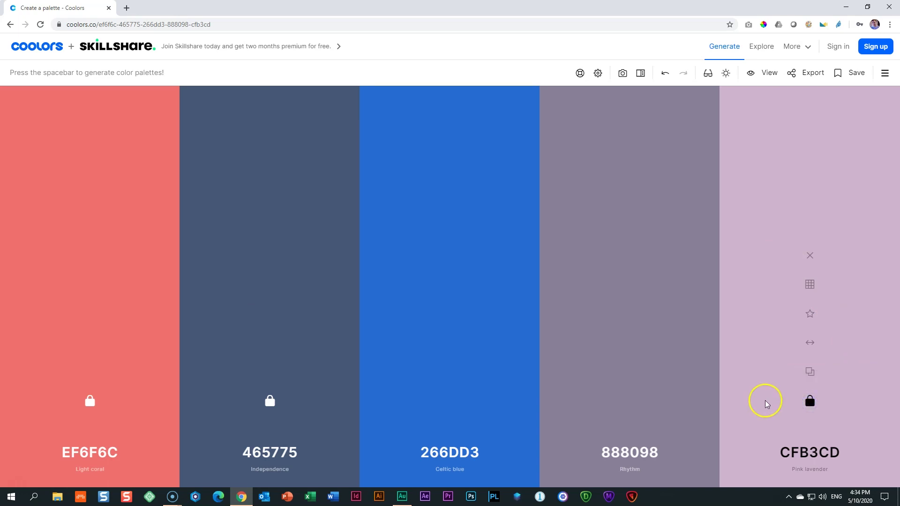
key(space)
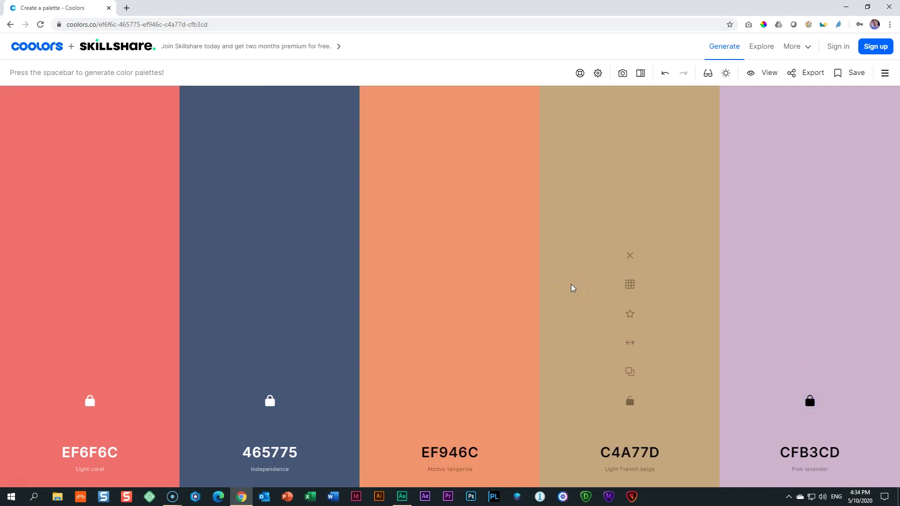
key(space)
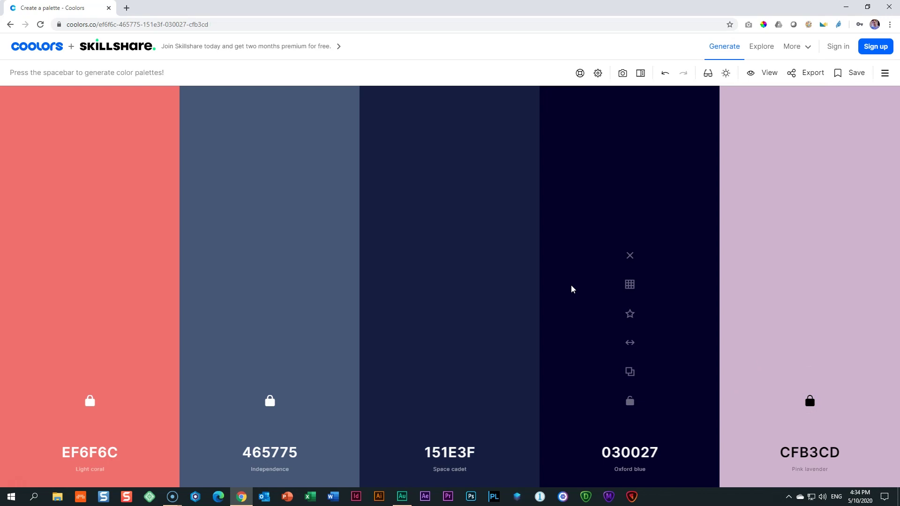
click(452, 370)
key(space)
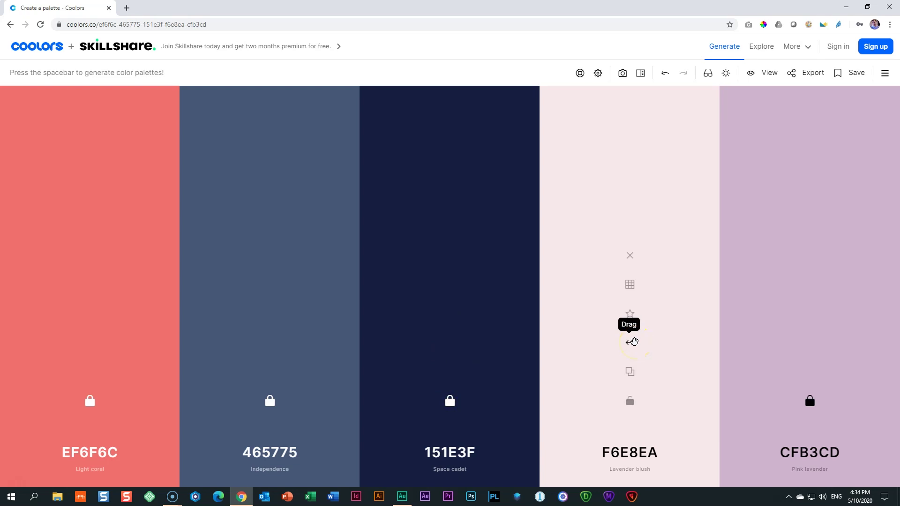
click(631, 402)
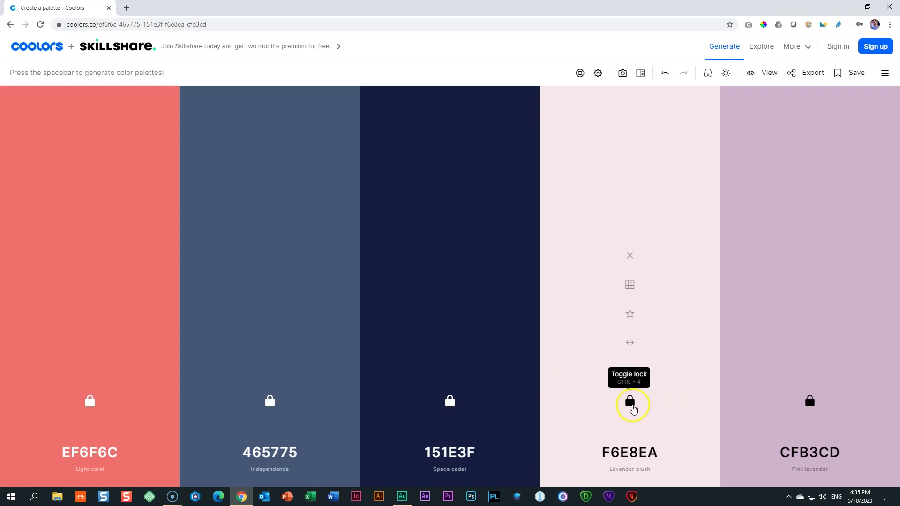
Unlock the fourth colour, regenerate it, and swap the orange for its light shade FFC88B
click(631, 405)
key(space)
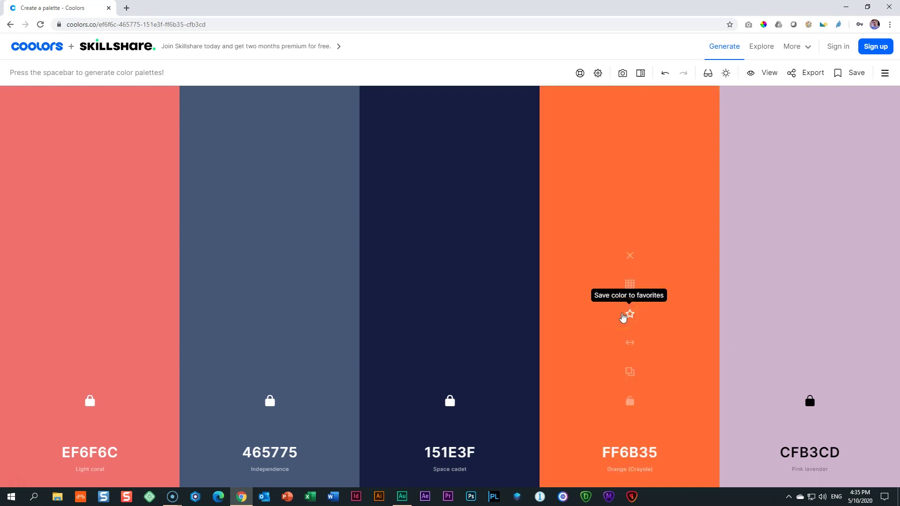
click(677, 241)
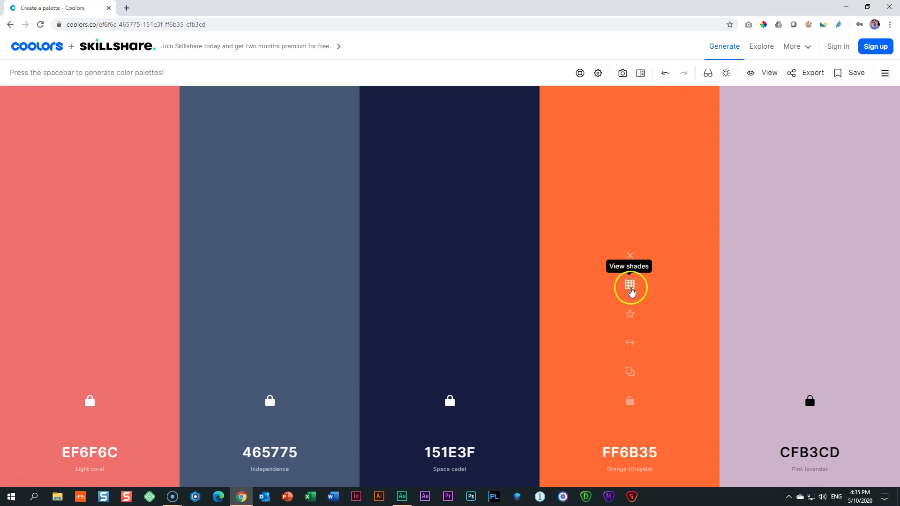
click(631, 287)
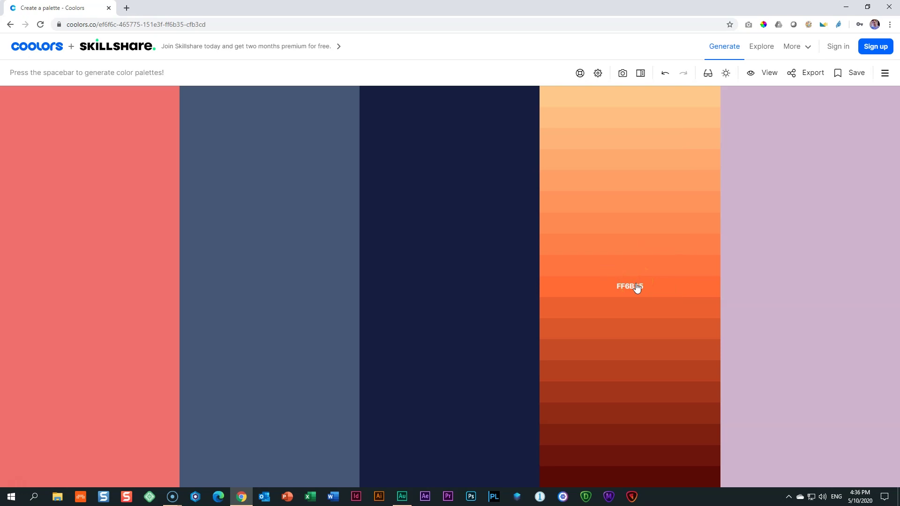
click(629, 281)
click(630, 100)
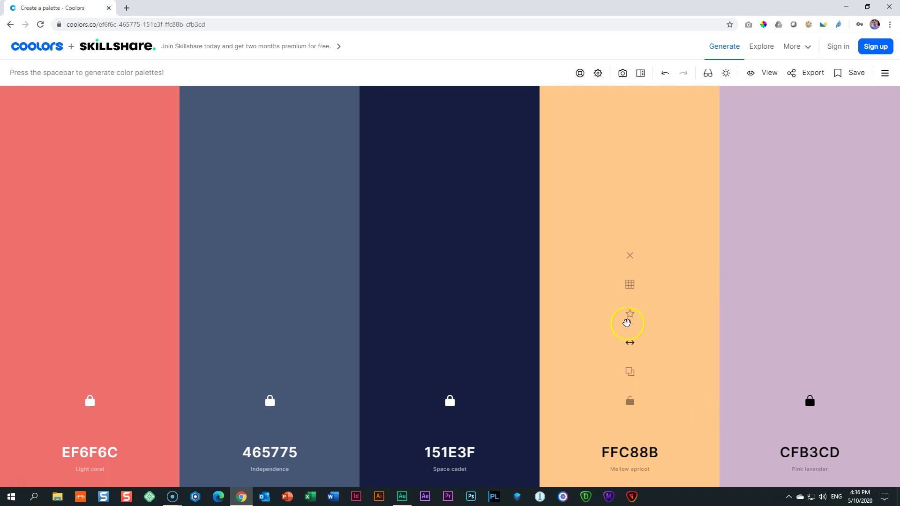
click(620, 378)
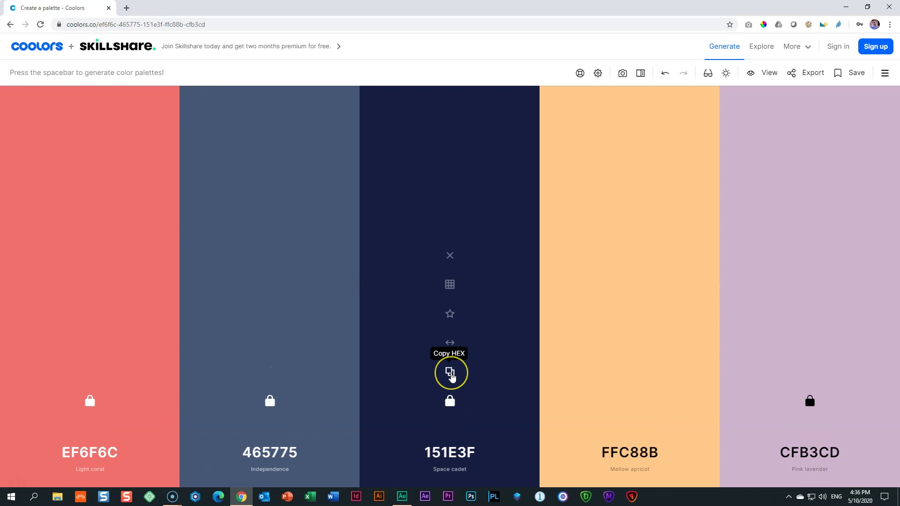
Copy the Space cadet hex code 151E3F to the clipboard
click(450, 374)
click(450, 373)
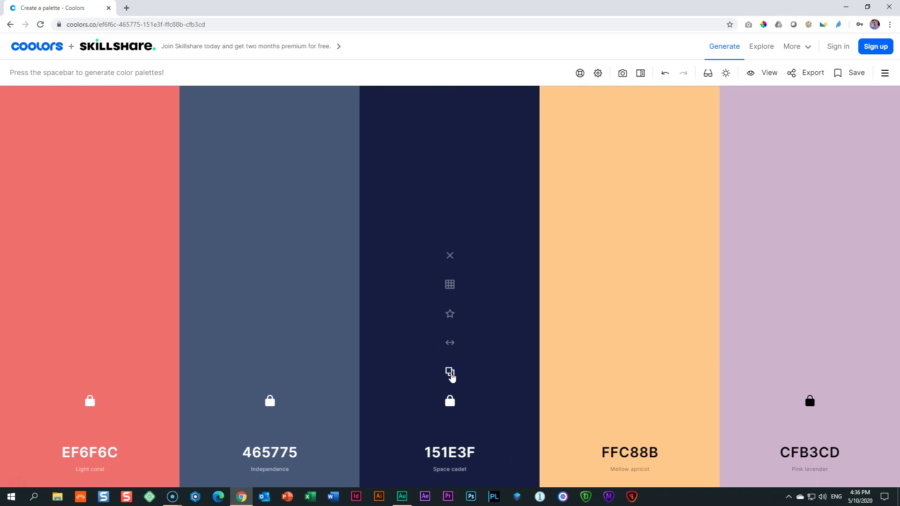
Copy the palette's share link from the export options and open it in a new Edge window
click(801, 83)
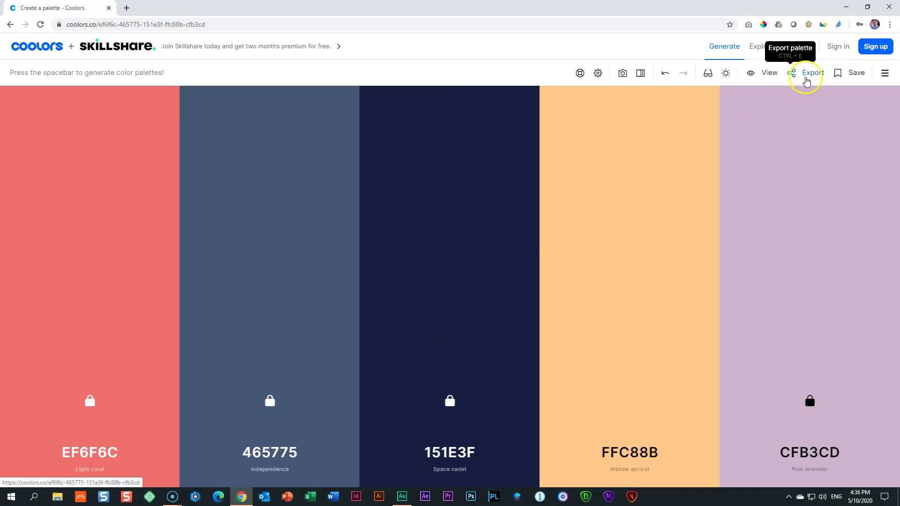
click(810, 79)
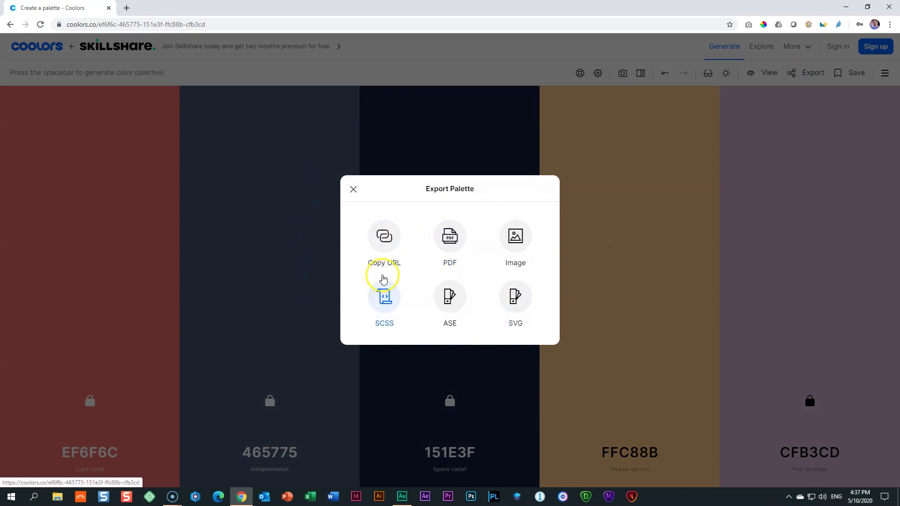
click(383, 239)
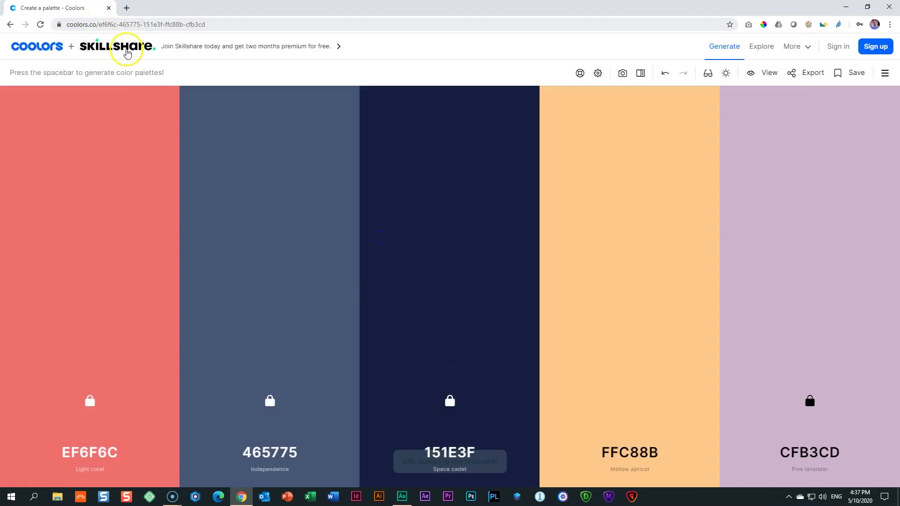
click(218, 499)
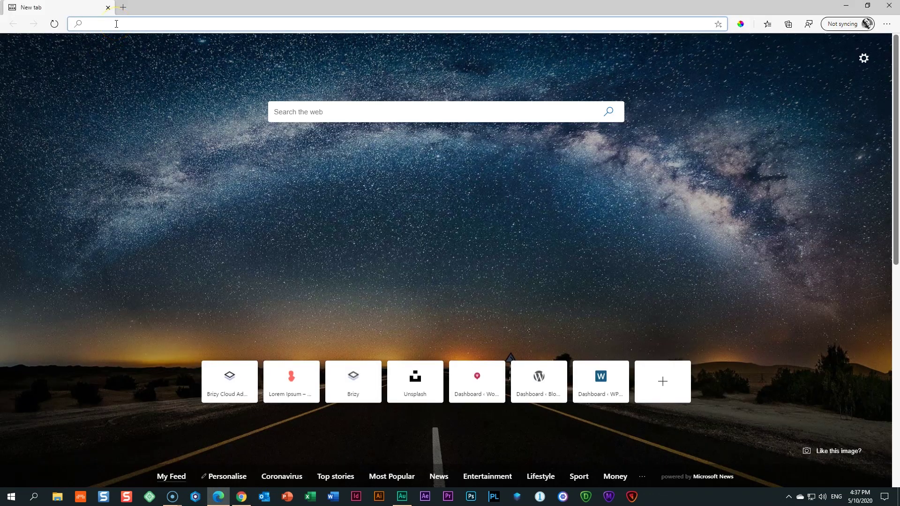
key(ctrl+v)
key(Return)
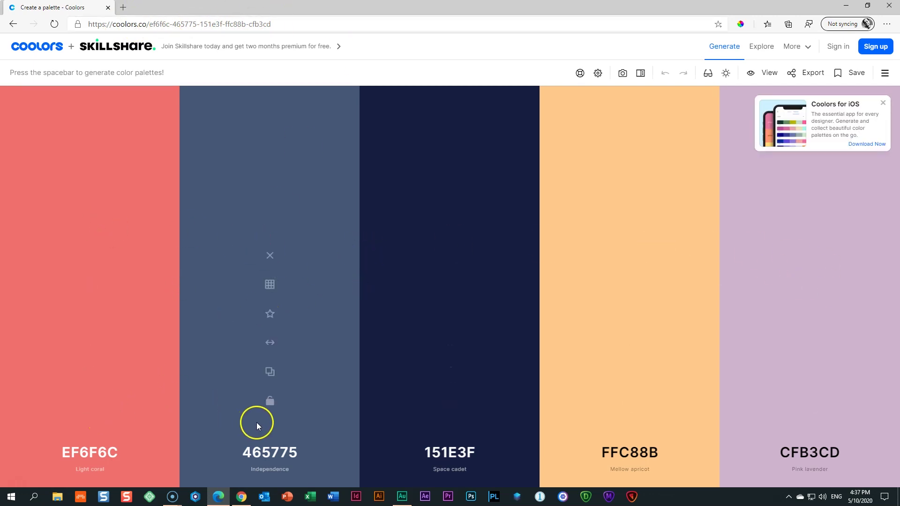
Close Edge, export the palette as palette.svg, view it, and return to the generator
click(108, 8)
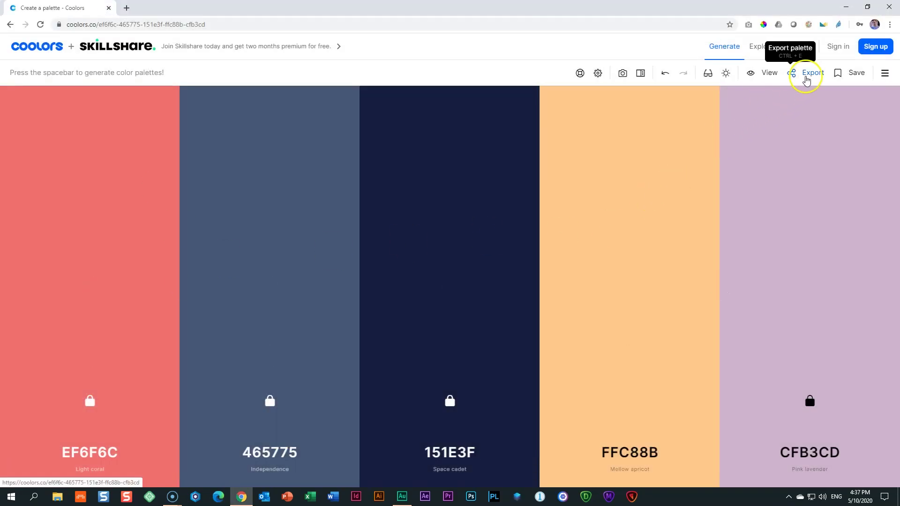
click(806, 75)
click(522, 305)
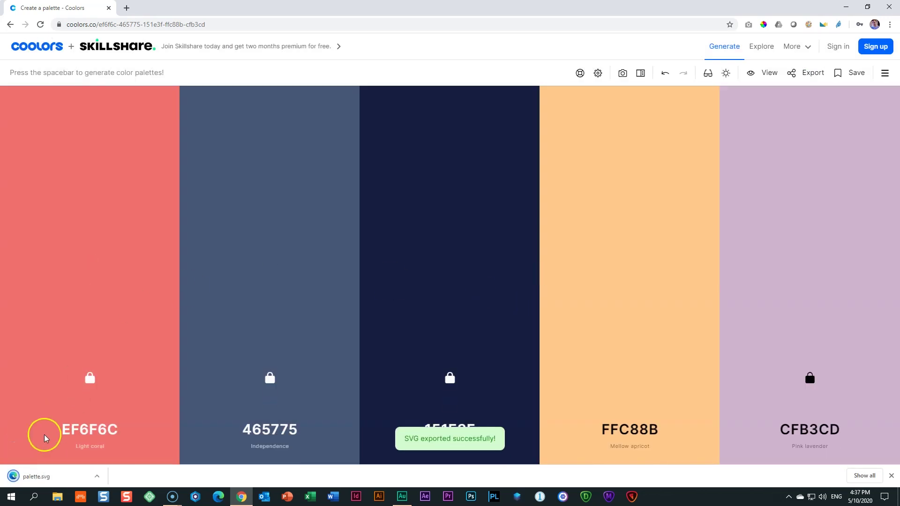
click(56, 477)
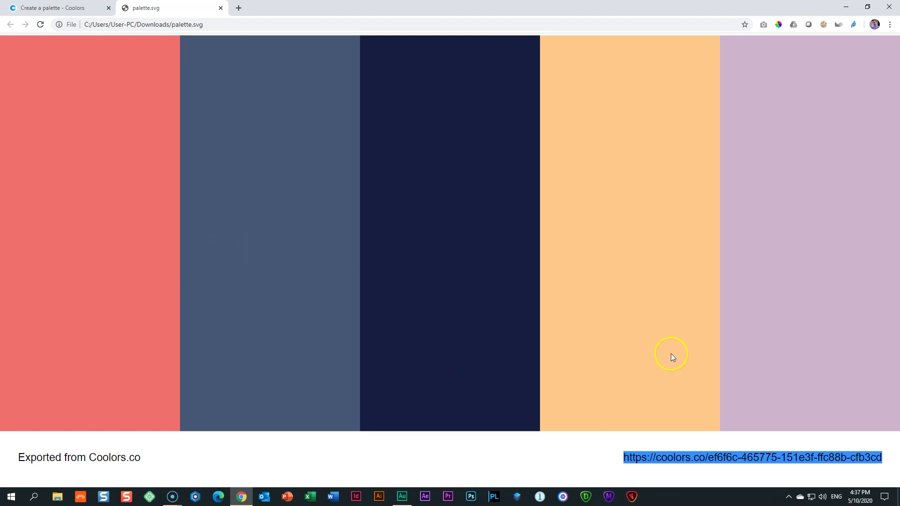
click(220, 8)
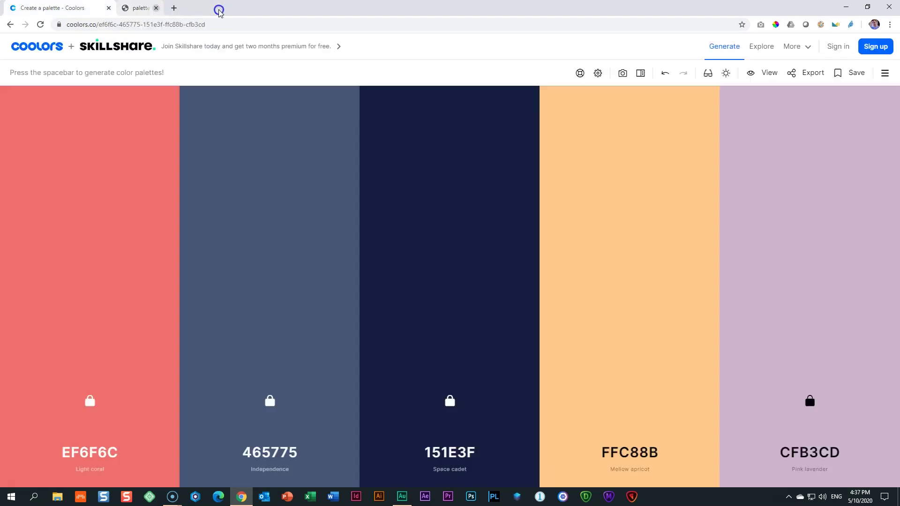
click(809, 79)
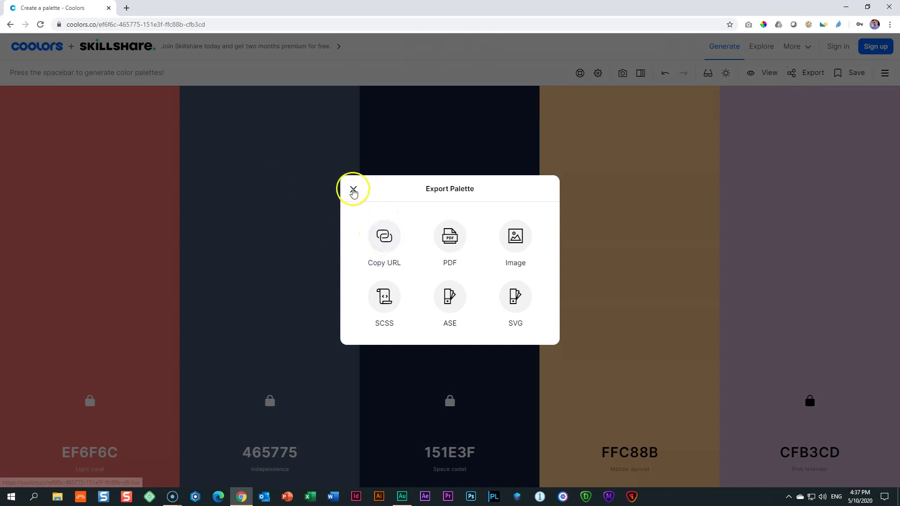
click(353, 190)
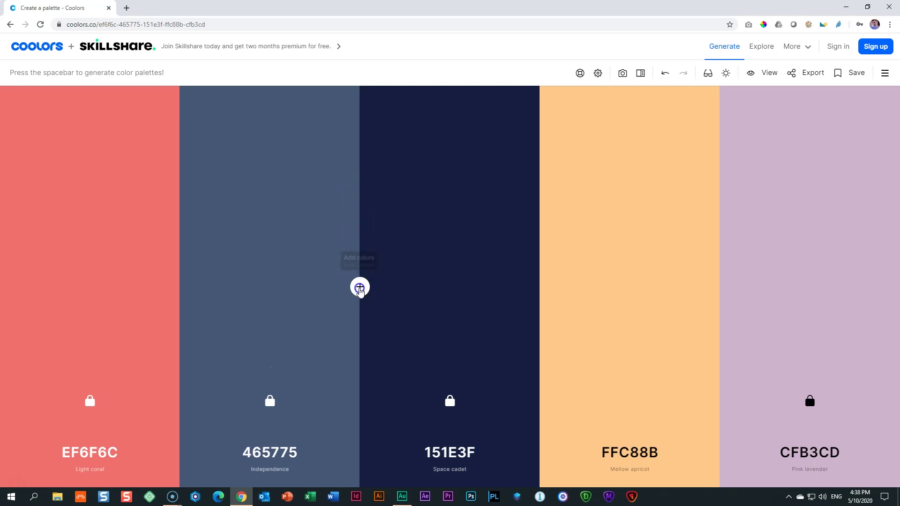
Add two new colour columns around 151E3F and regenerate the unlocked colours several times
click(360, 288)
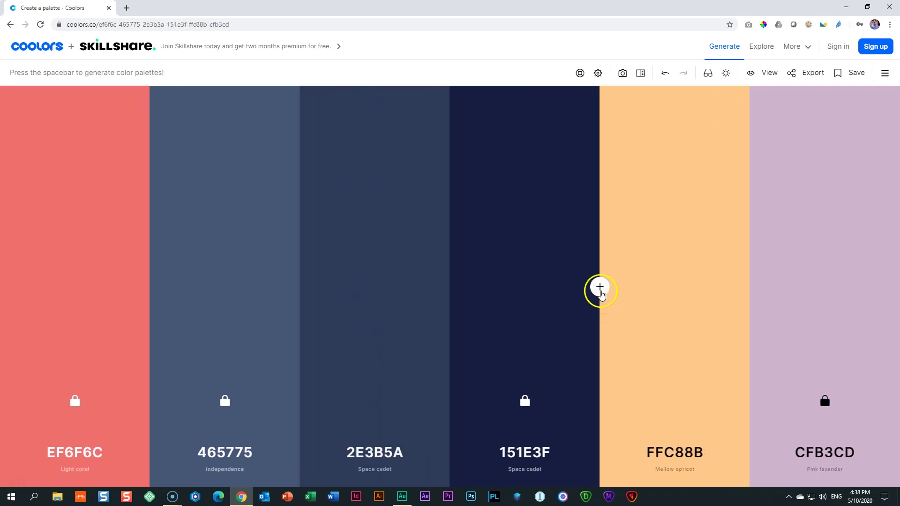
click(600, 288)
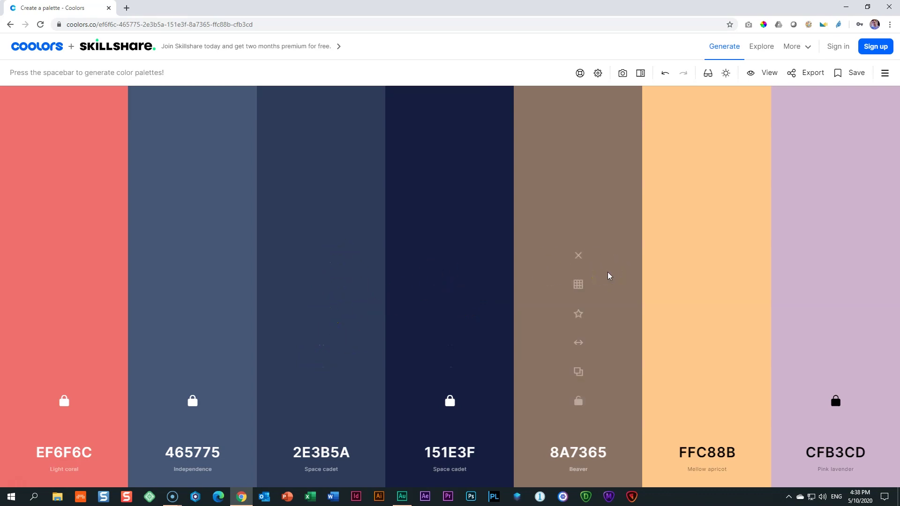
key(space)
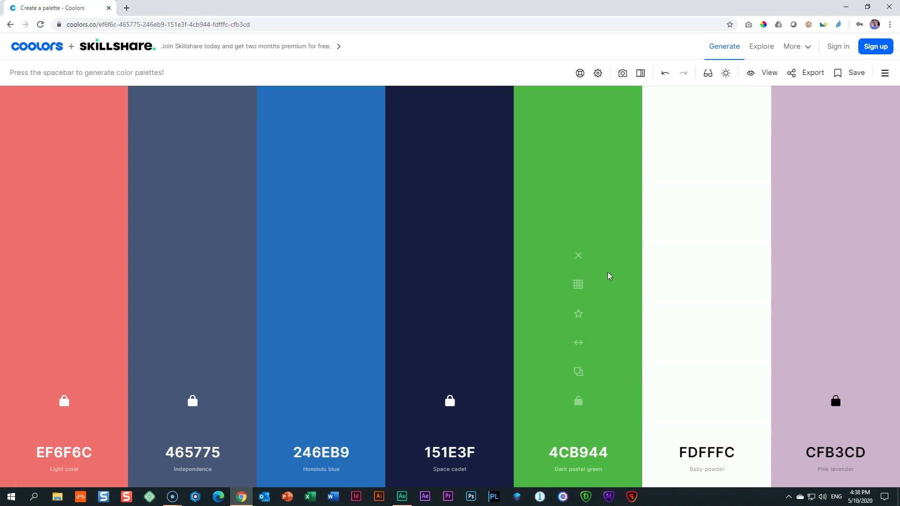
key(space)
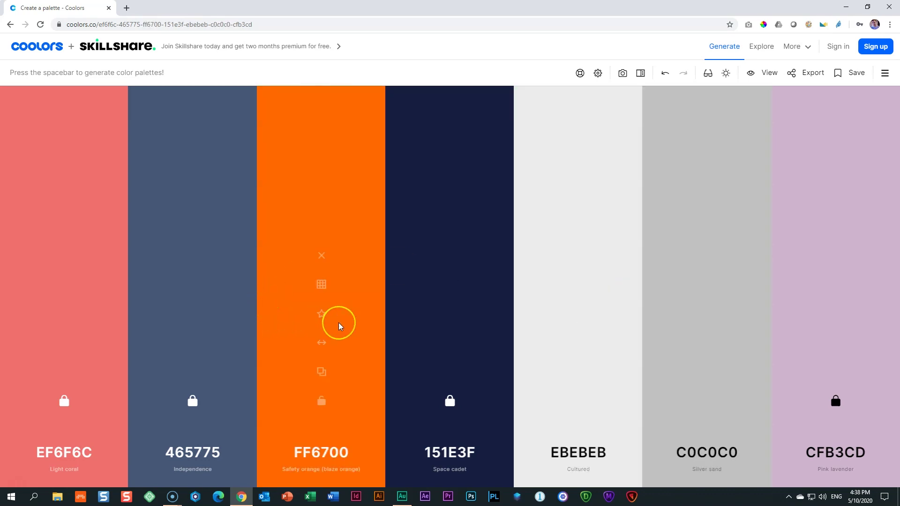
key(space)
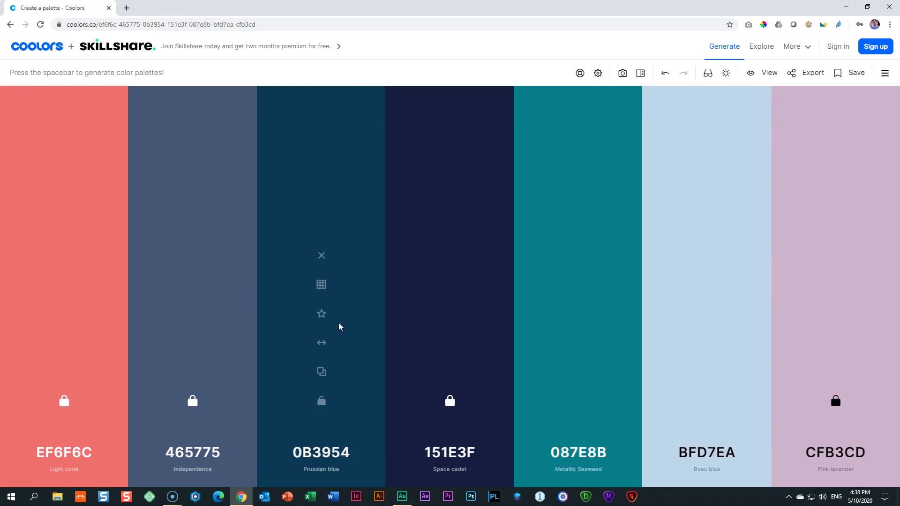
key(space)
key(space)
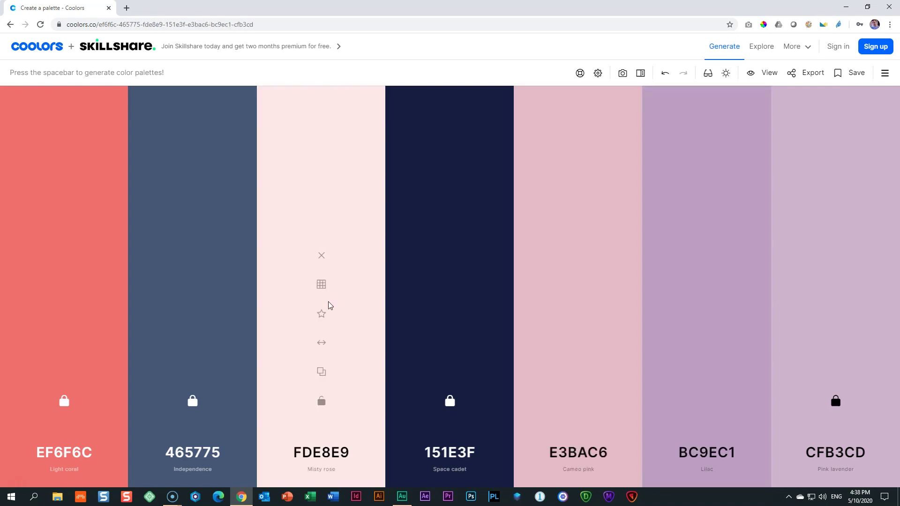
Lock Misty rose FDE8E9 and remove the Cameo pink E3BAC6 column
click(321, 402)
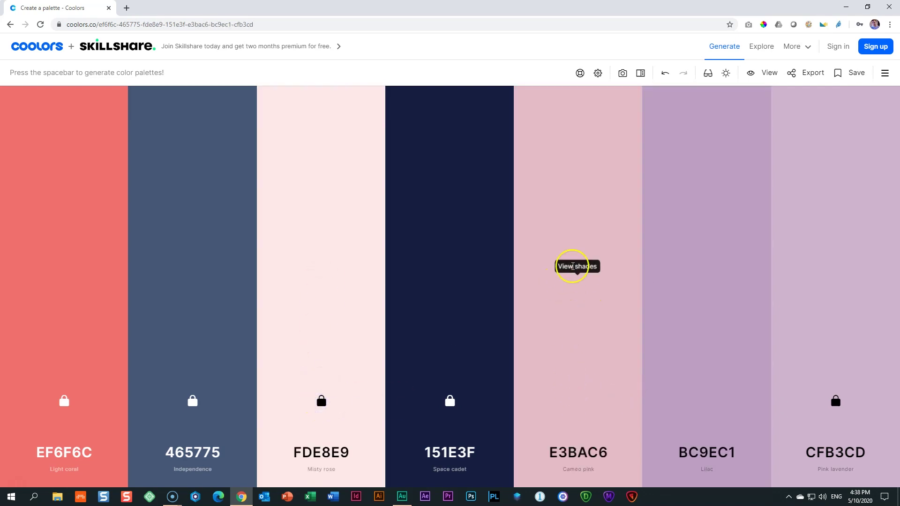
click(579, 255)
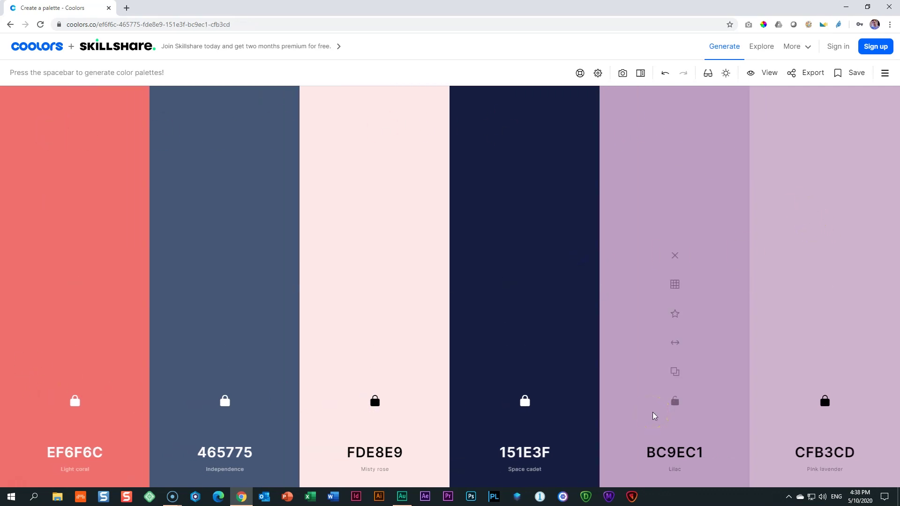
click(644, 404)
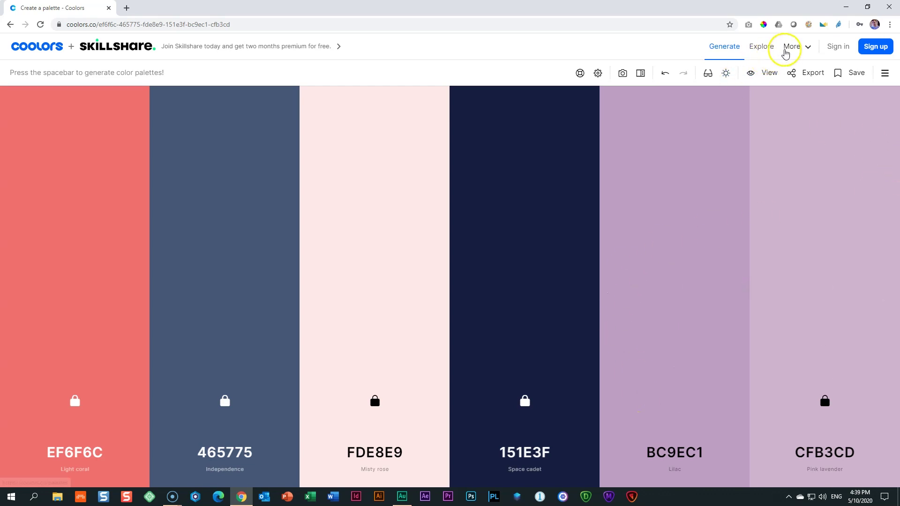
Open the More menu of Coolors tools to reach Pick palette from photo
click(792, 49)
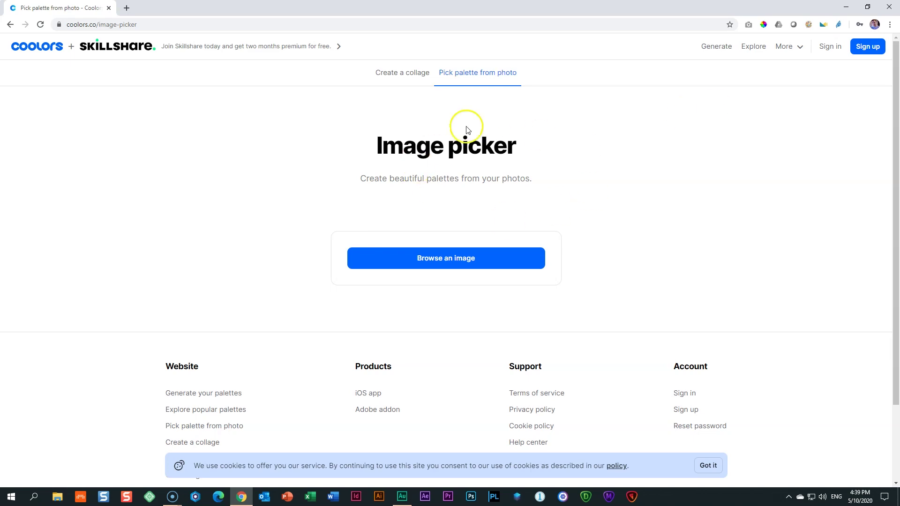
Upload the kitchen photo 439329-PEHGZQ-336-studio into the Image picker
click(428, 266)
click(454, 267)
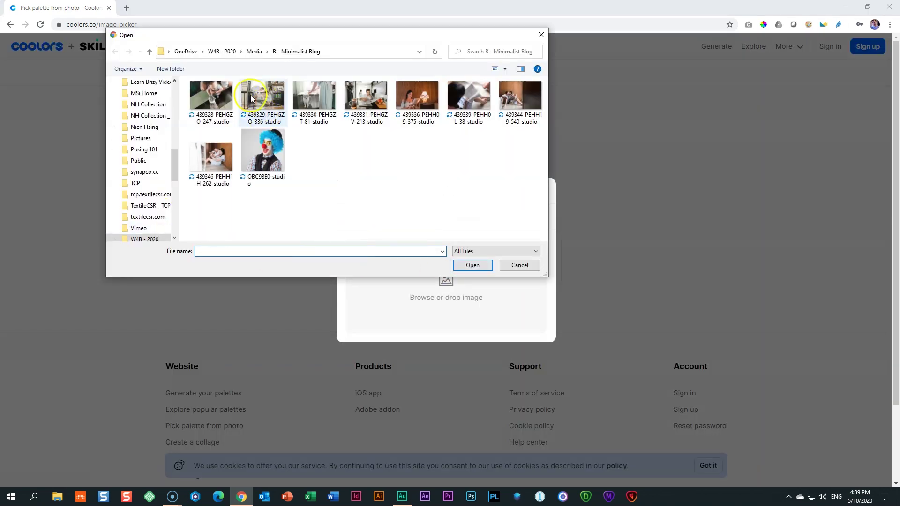
click(258, 97)
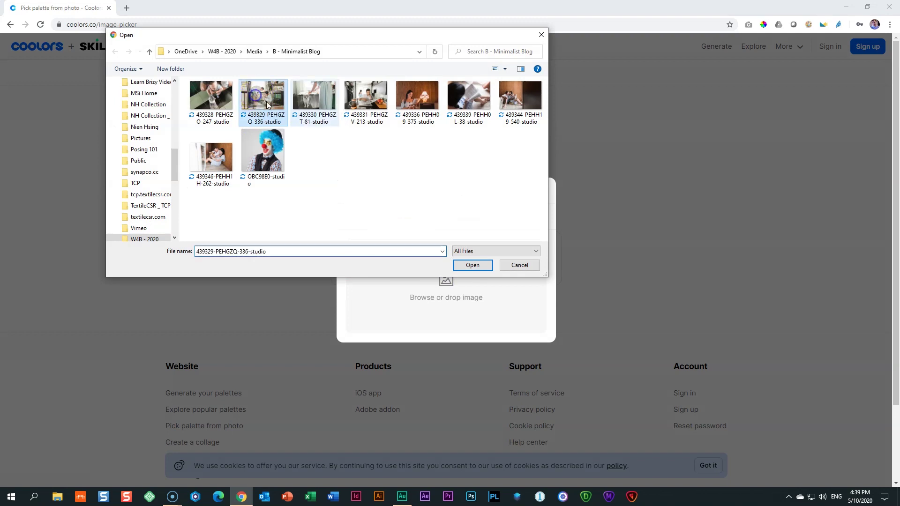
click(474, 266)
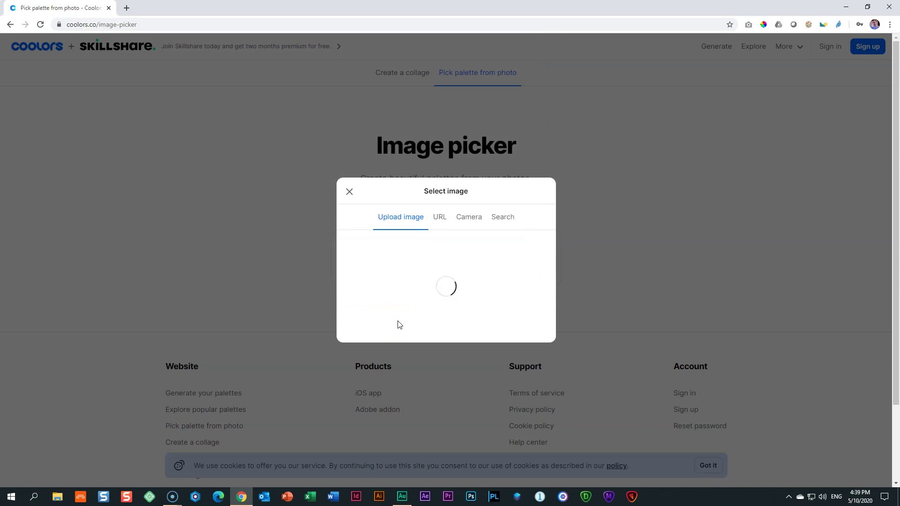
Zoom and scroll the Image picker so the kitchen photo and its extracted palette fill the screen
scroll(834, 277, down, 2)
scroll(834, 280, up, 1)
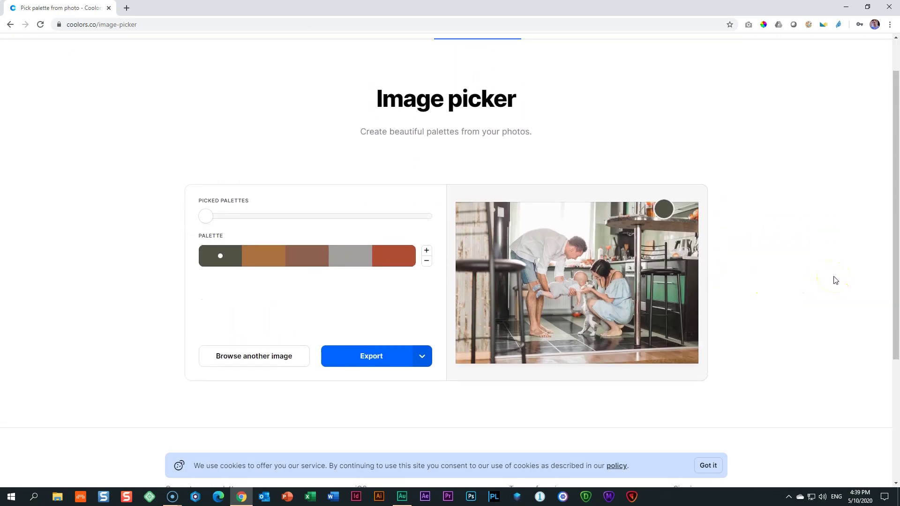
ctrl+scroll(834, 280, up, 2)
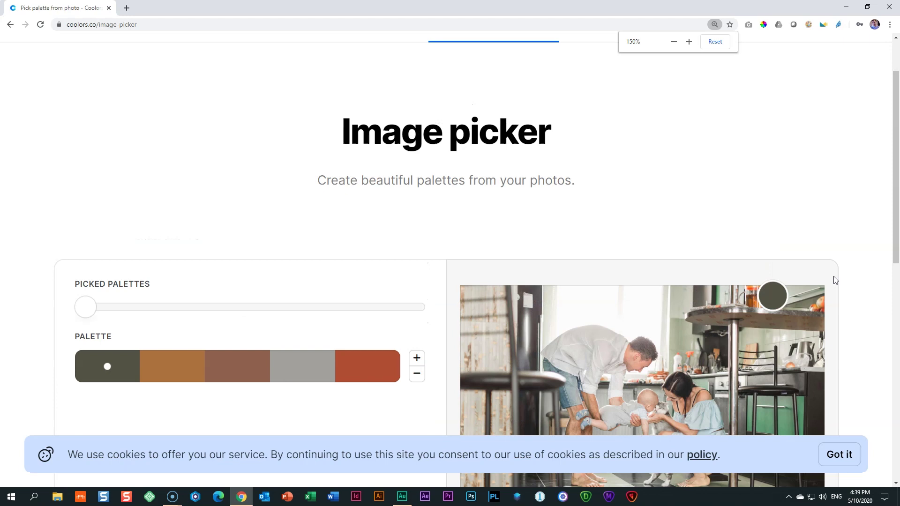
scroll(839, 276, down, 3)
scroll(890, 251, up, 1)
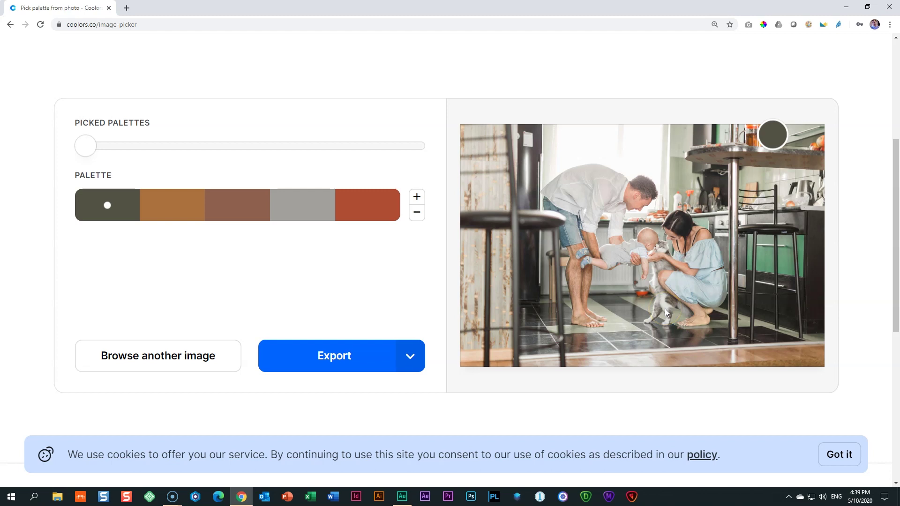
click(602, 161)
Highlight the orange, brown, grey and red-orange swatches to locate them in the kitchen photo
click(170, 207)
click(228, 205)
click(299, 210)
click(358, 206)
click(302, 204)
click(248, 207)
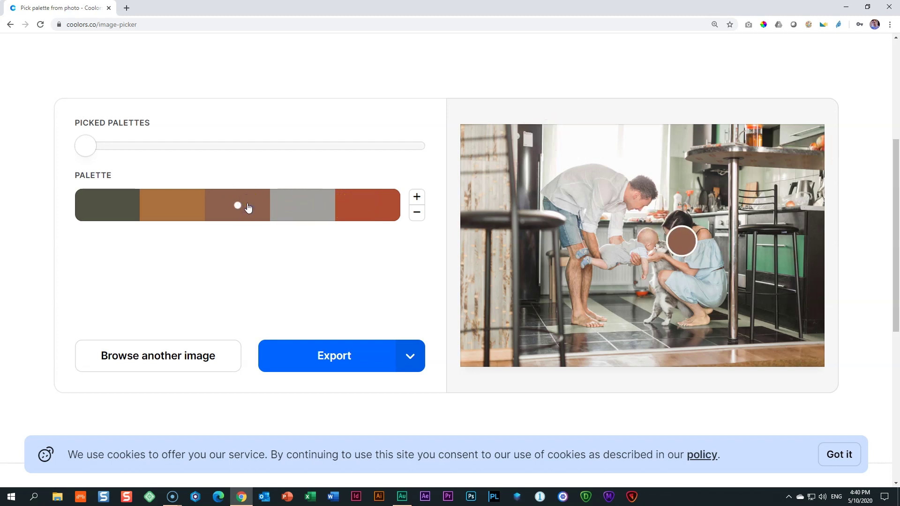
Shrink the picked palette by two colours, then expand it by several more
click(416, 211)
click(417, 211)
click(129, 208)
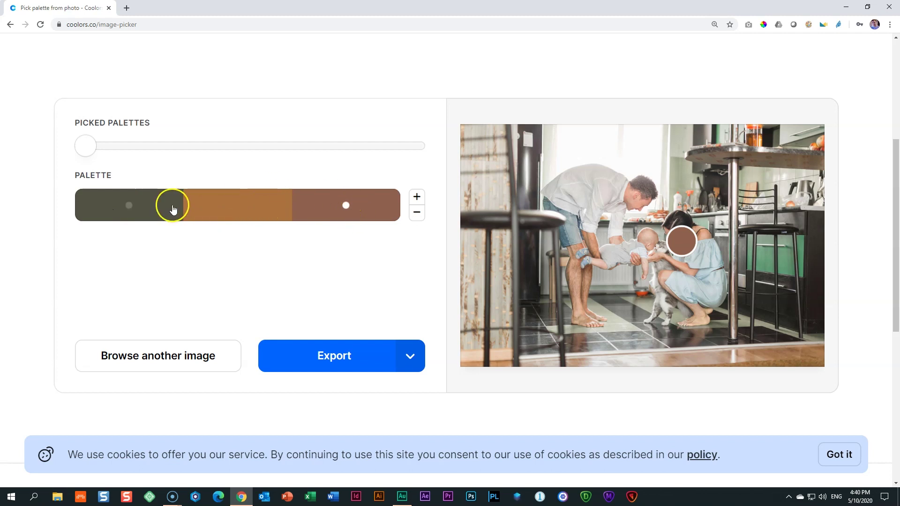
click(417, 200)
click(419, 202)
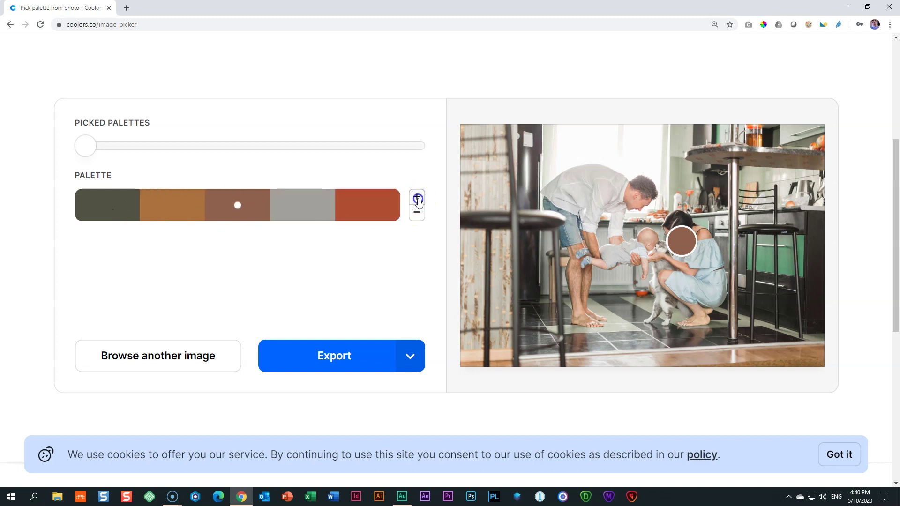
click(417, 201)
click(418, 201)
click(417, 200)
click(418, 200)
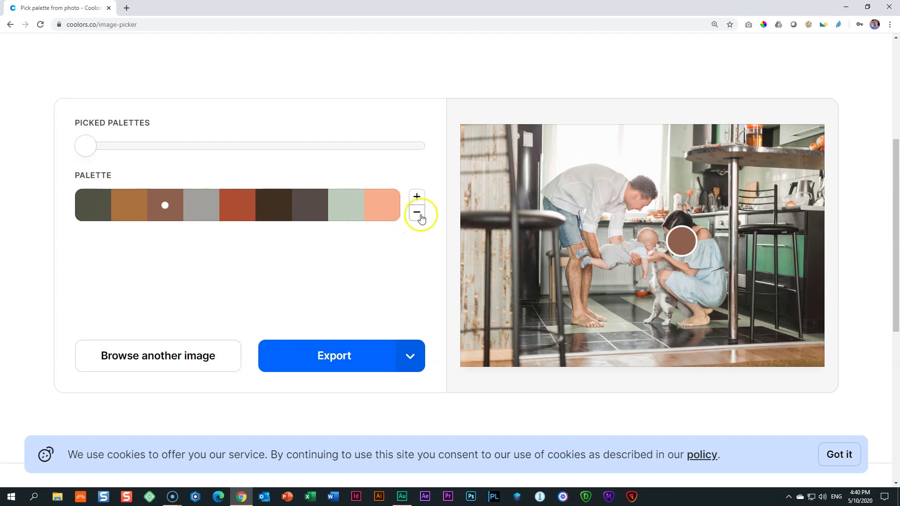
Trim the palette back to five colours and pick the Ebony-to-Medium-carmine variant with the slider
click(421, 216)
click(420, 216)
click(420, 217)
click(420, 216)
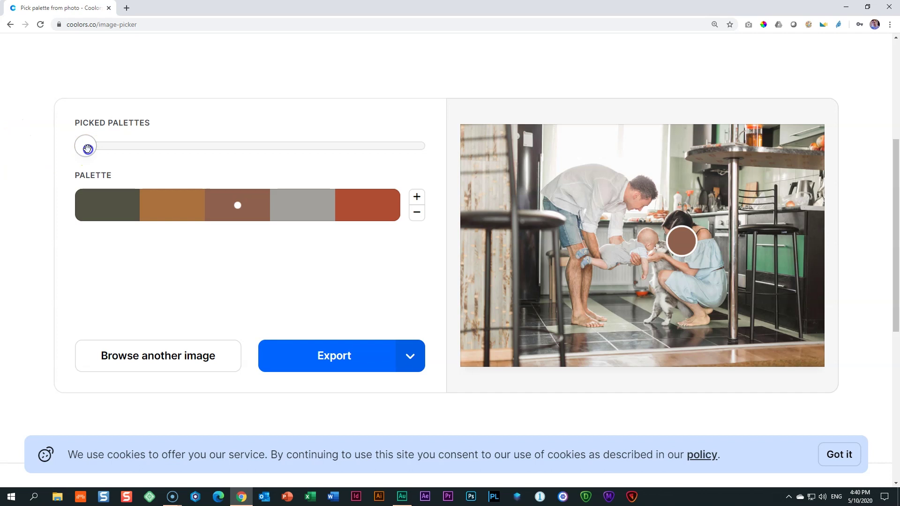
drag(88, 148, 45, 149)
Open the photo palette in the generator, swapping Quick Silver for F6F6F2 and Medium carmine for 460805
click(409, 358)
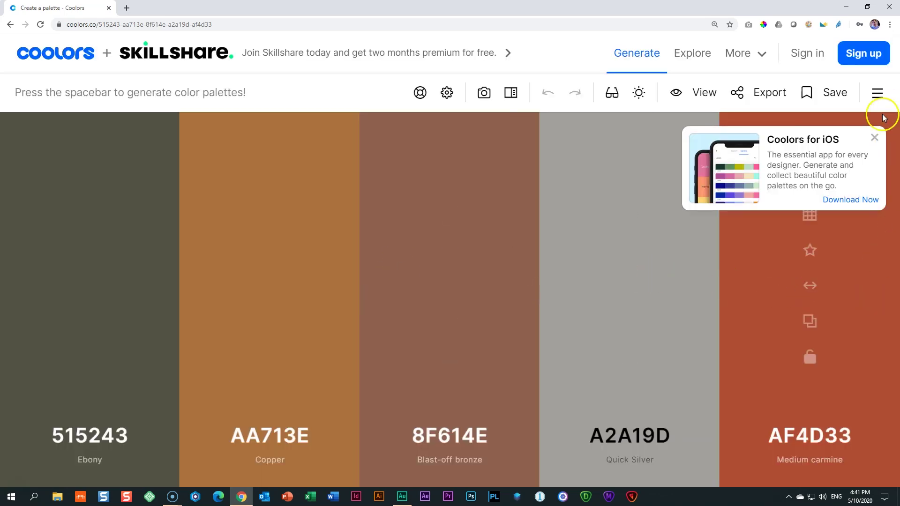
click(873, 140)
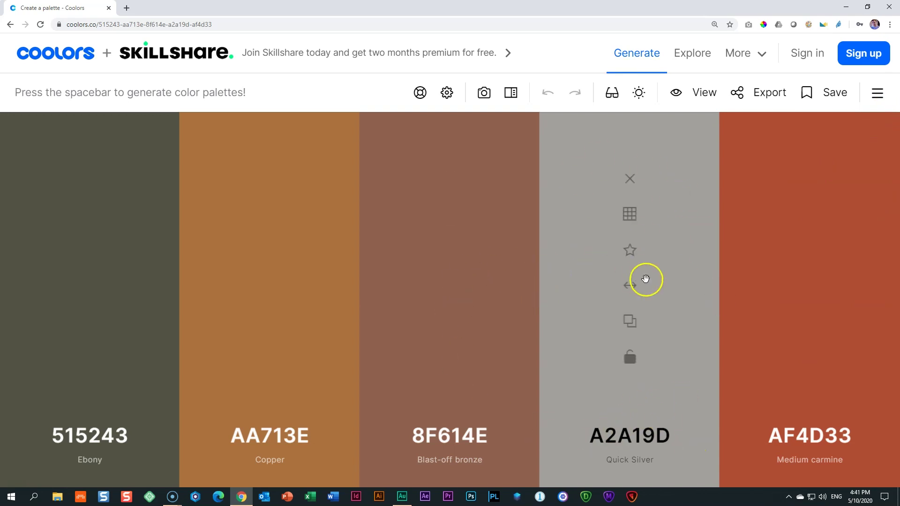
click(630, 213)
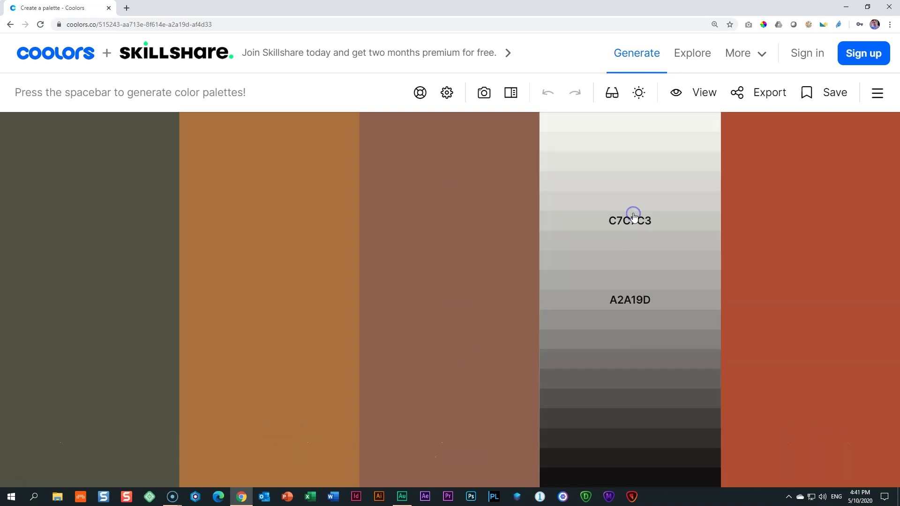
click(628, 124)
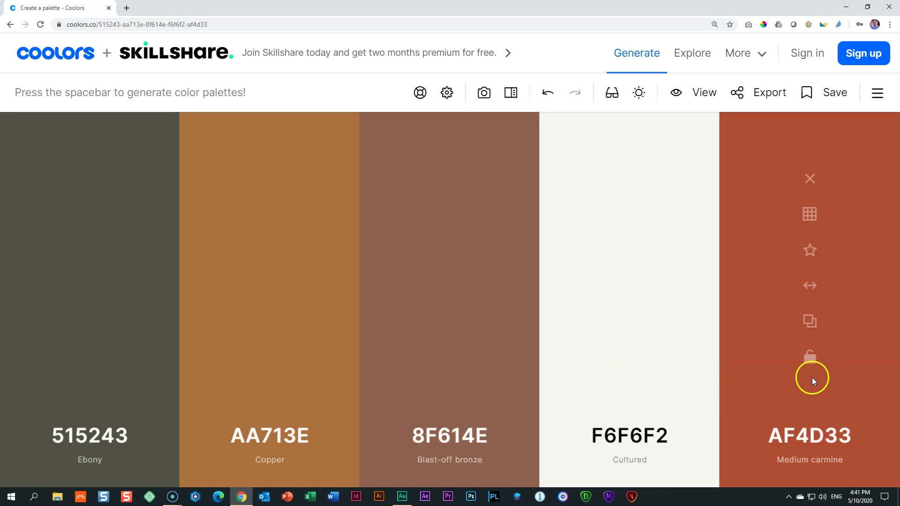
click(808, 215)
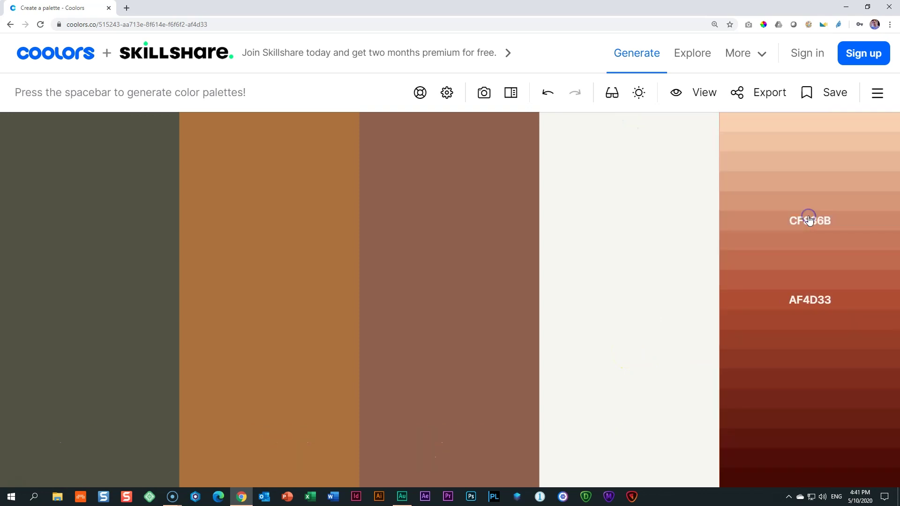
click(821, 482)
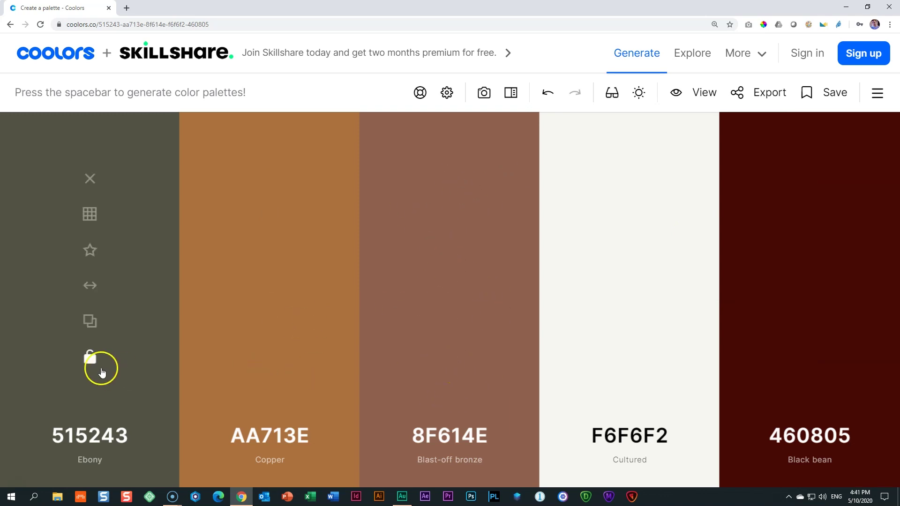
Lock the Ebony, Copper, Cultured and Black bean colours
click(89, 358)
click(271, 358)
click(630, 357)
click(814, 359)
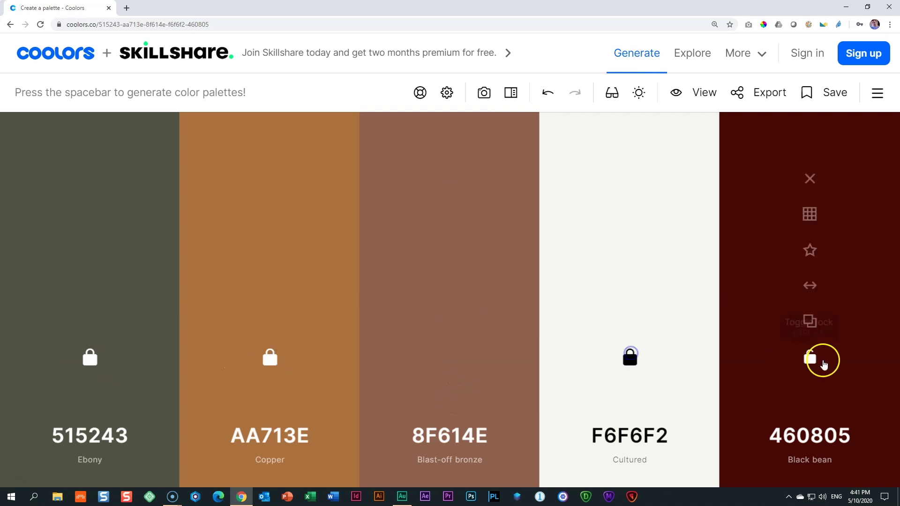
Regenerate the unlocked middle colour six times
key(space)
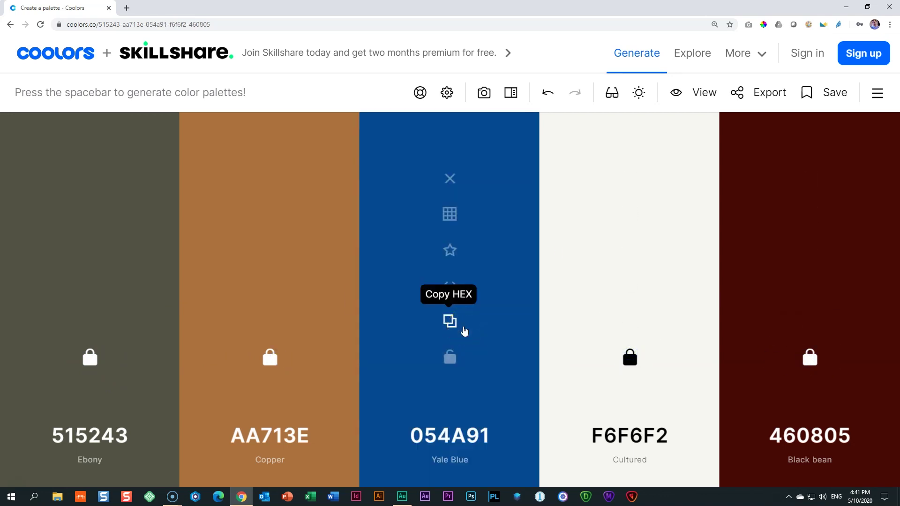
key(space)
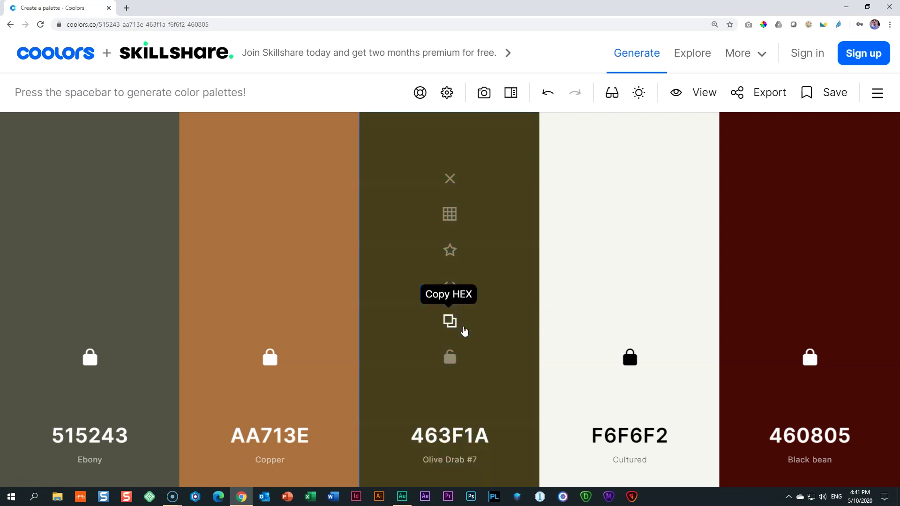
key(space)
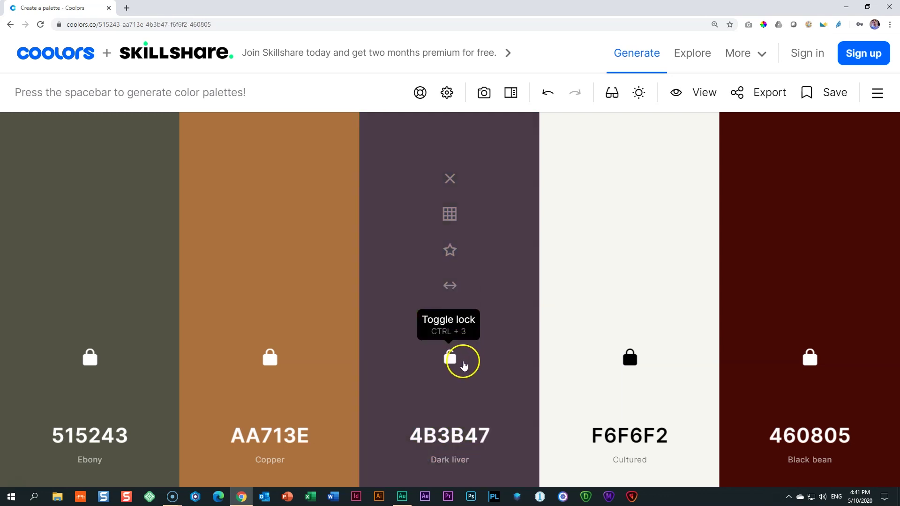
key(space)
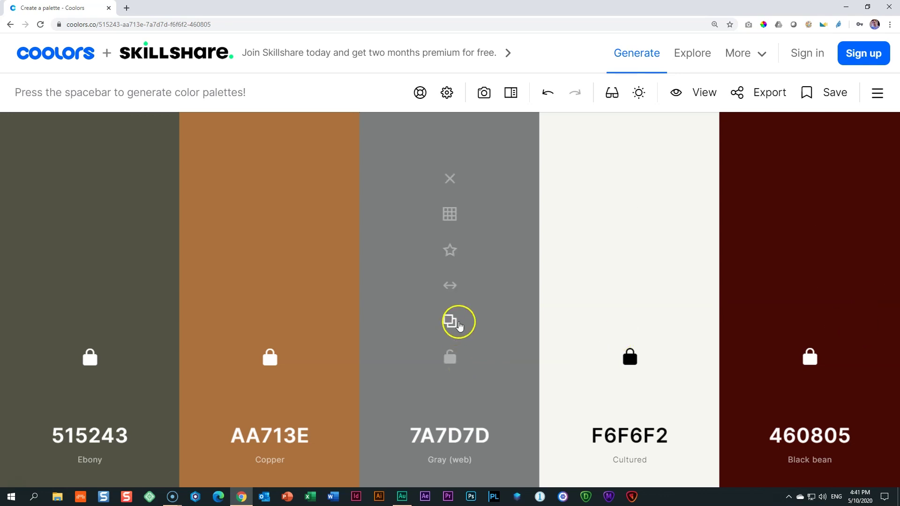
key(space)
key(space)
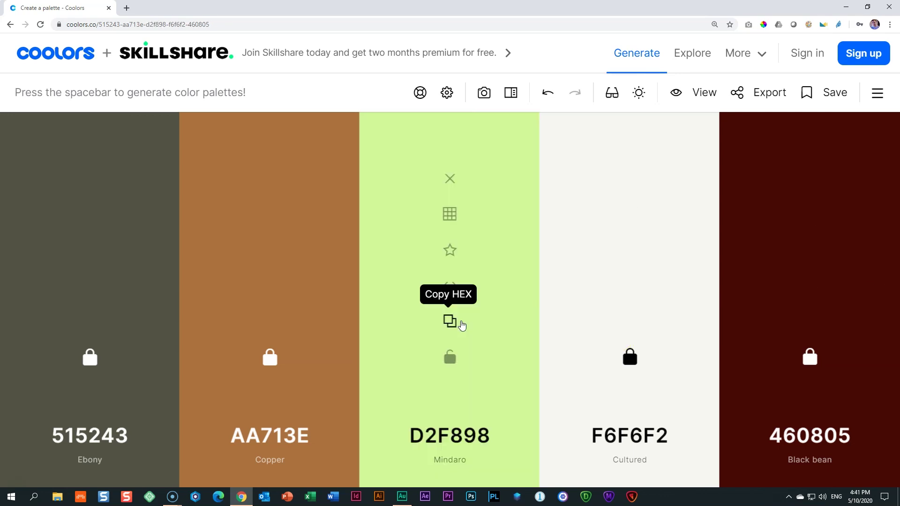
key(space)
key(space)
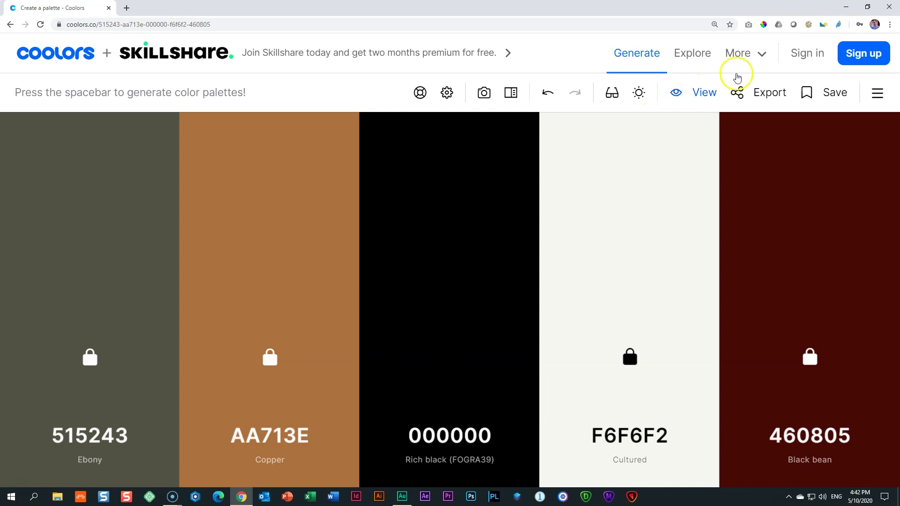
Browse the Explore gradients gallery and reveal one card's pink FF1B6B stop
click(761, 59)
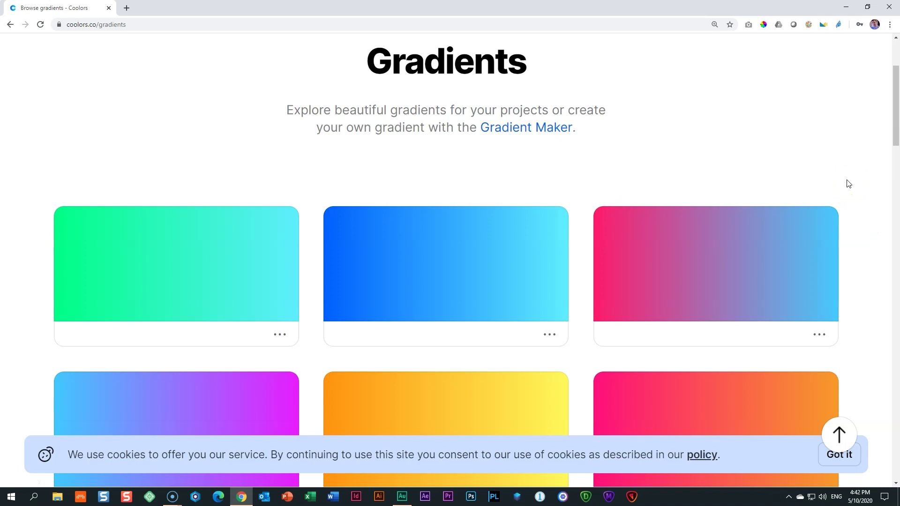
scroll(848, 184, down, 1)
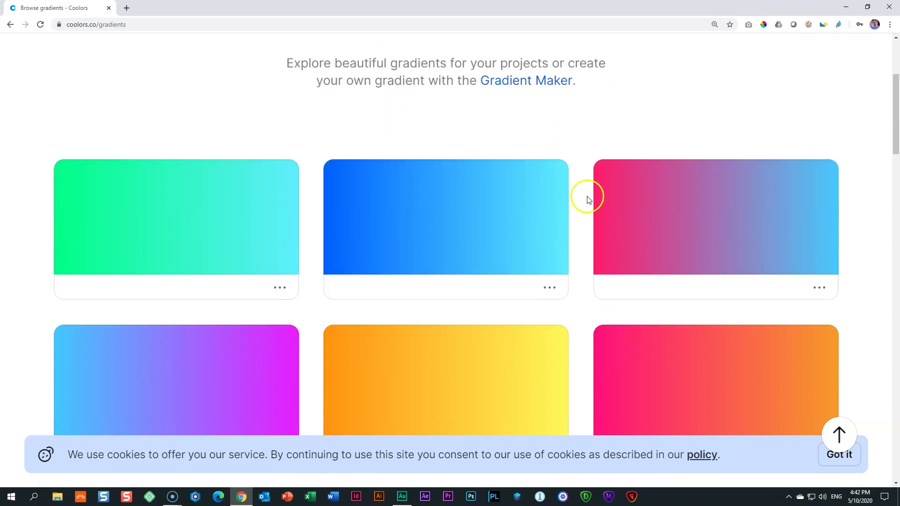
scroll(747, 233, down, 4)
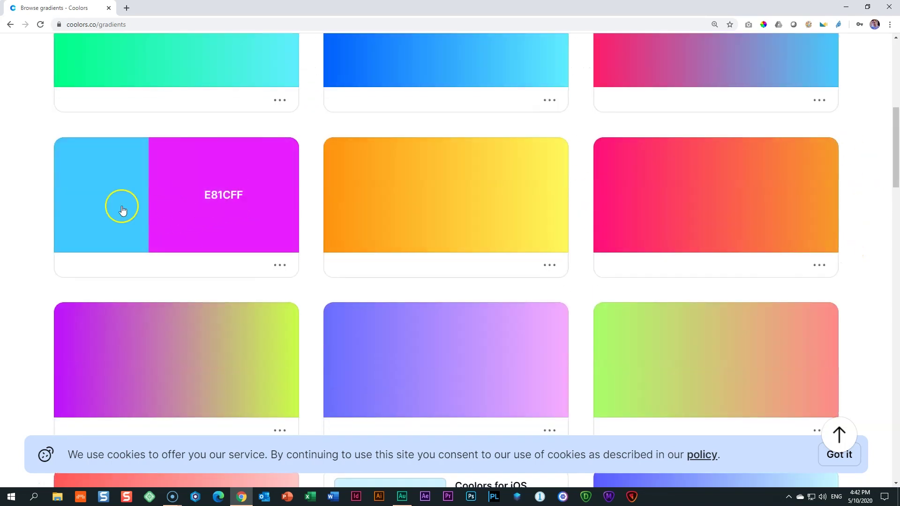
scroll(842, 189, up, 4)
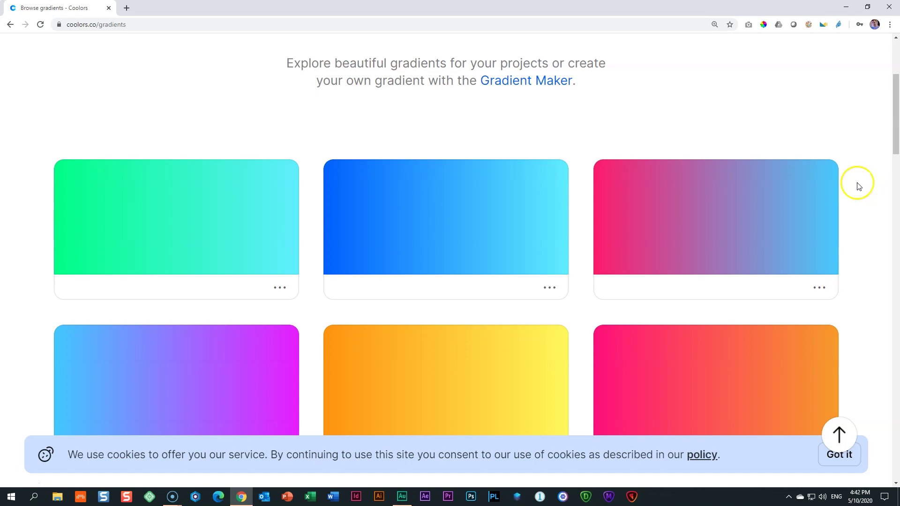
mouse_move(820, 236)
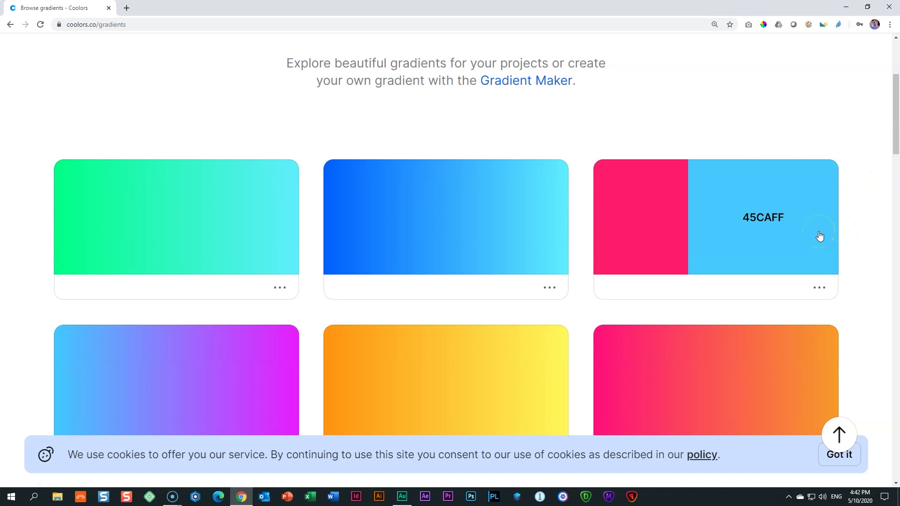
click(619, 220)
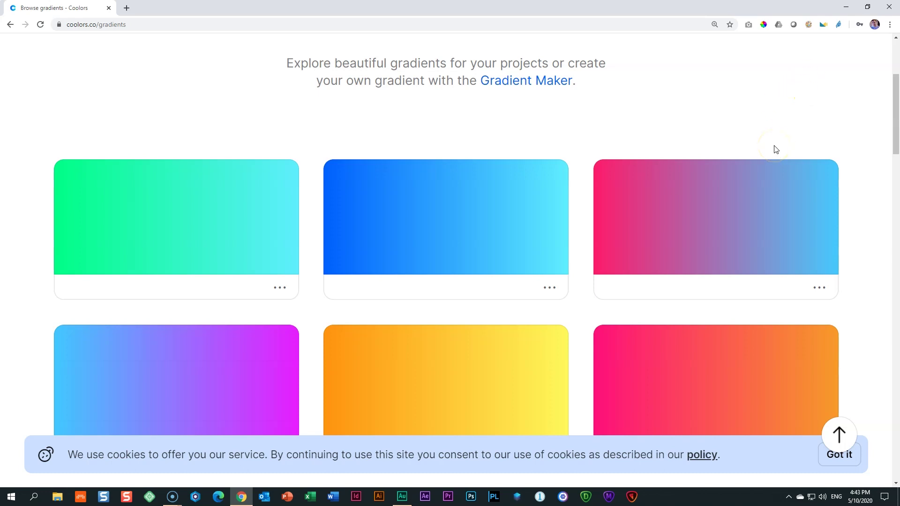
scroll(775, 148, up, 4)
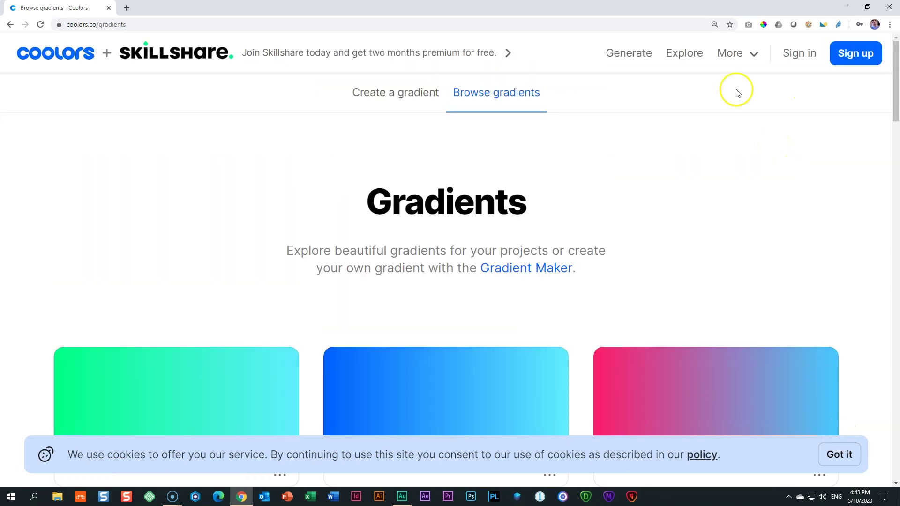
Open the gradient palette maker (F7A2A1 to FFED00, 7 steps) and scroll to the example palettes
click(755, 57)
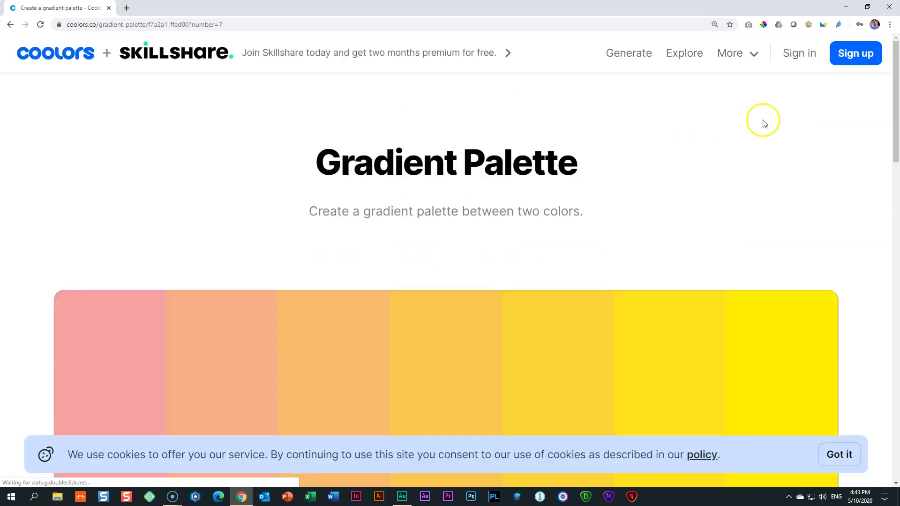
scroll(773, 118, down, 2)
scroll(787, 110, down, 1)
scroll(837, 92, down, 1)
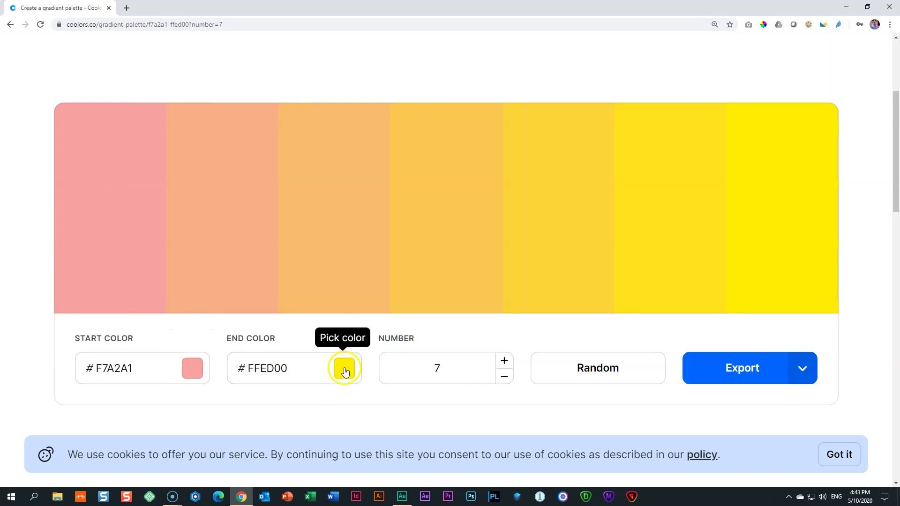
scroll(844, 247, down, 7)
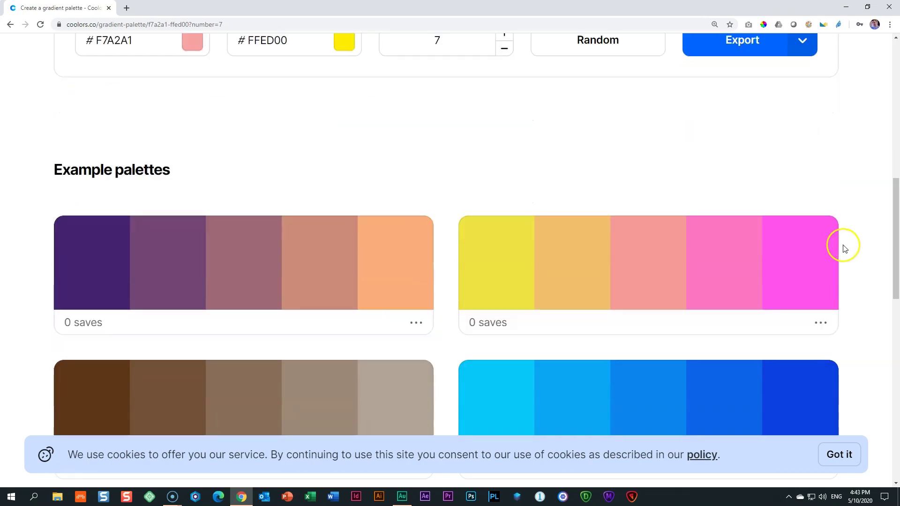
scroll(889, 287, down, 4)
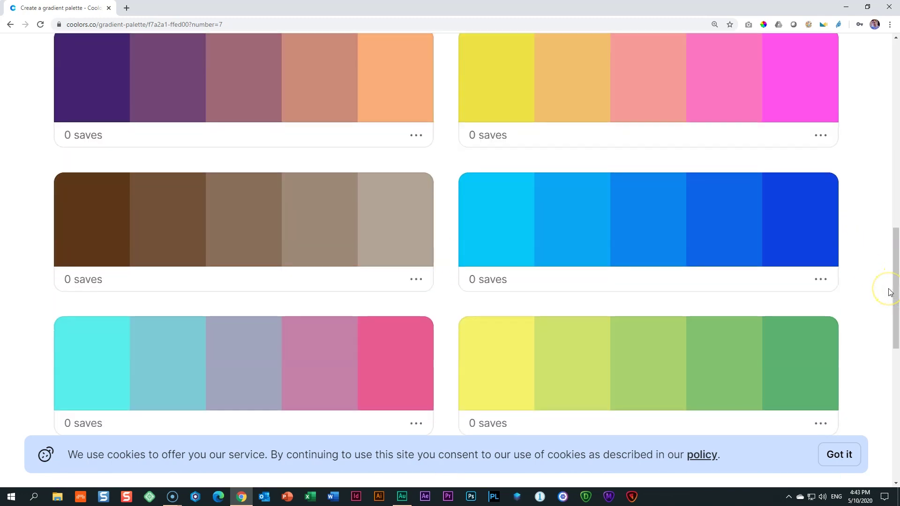
scroll(890, 293, up, 3)
scroll(890, 292, up, 8)
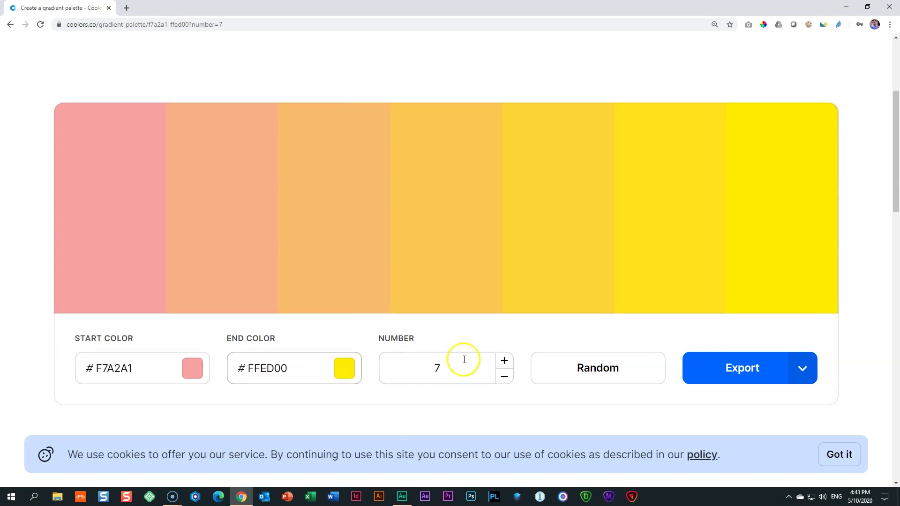
drag(896, 150, 897, 293)
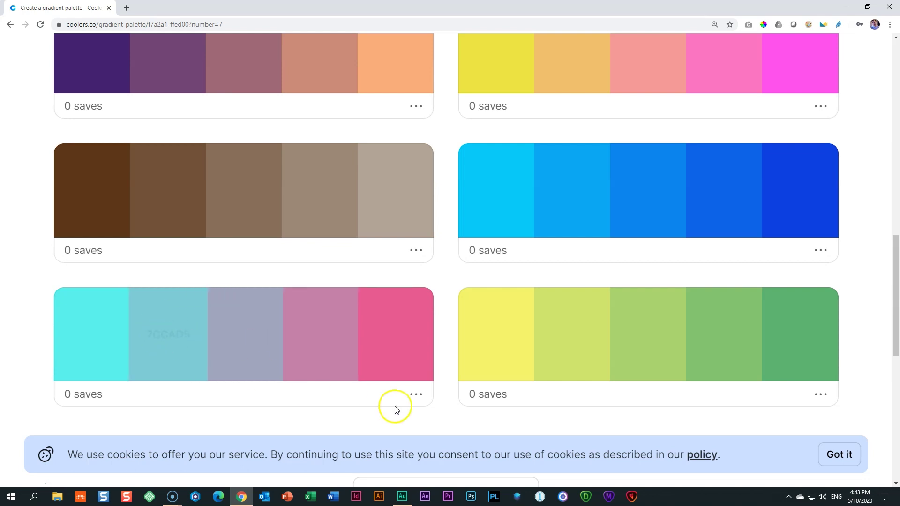
Check the turquoise-to-pink palette's values, then open 58EFEC–E85C90 in the generator in a new tab
click(418, 395)
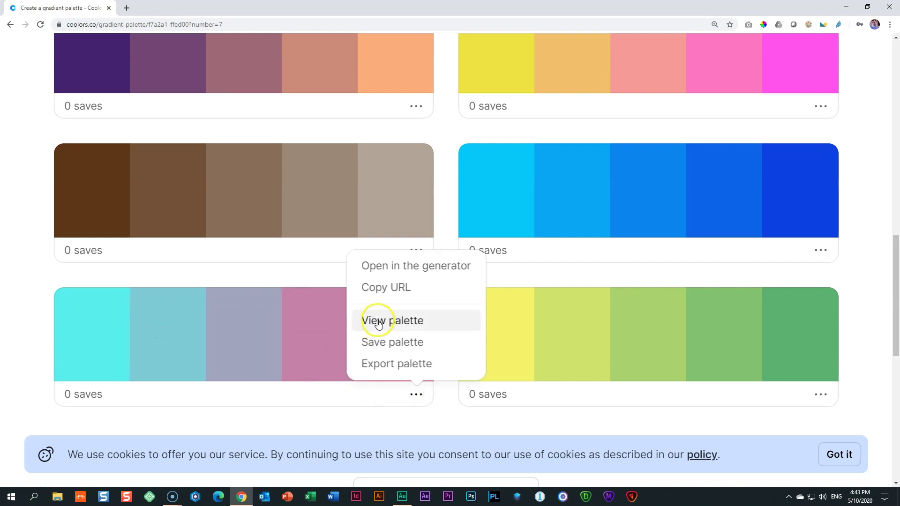
click(379, 323)
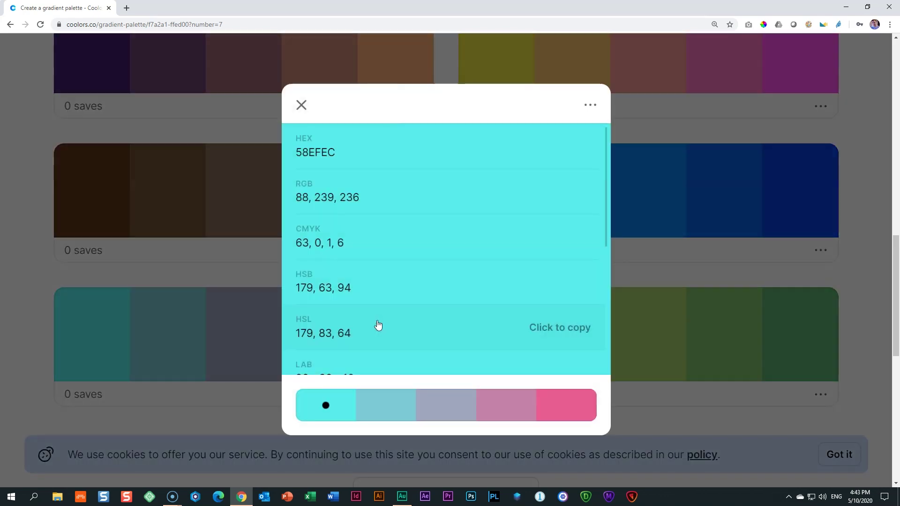
click(301, 105)
click(416, 395)
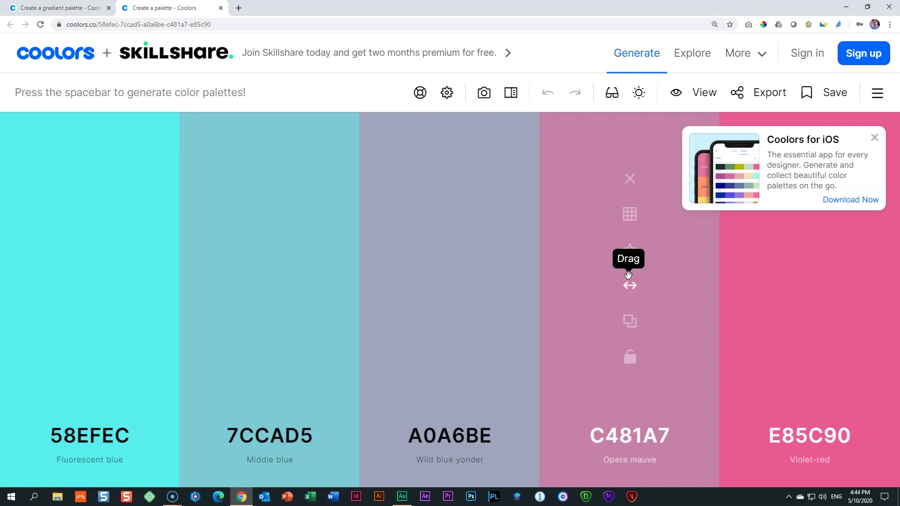
Close the Coolors for iOS popup covering the 58EFEC-to-E85C90 gradient palette
click(875, 137)
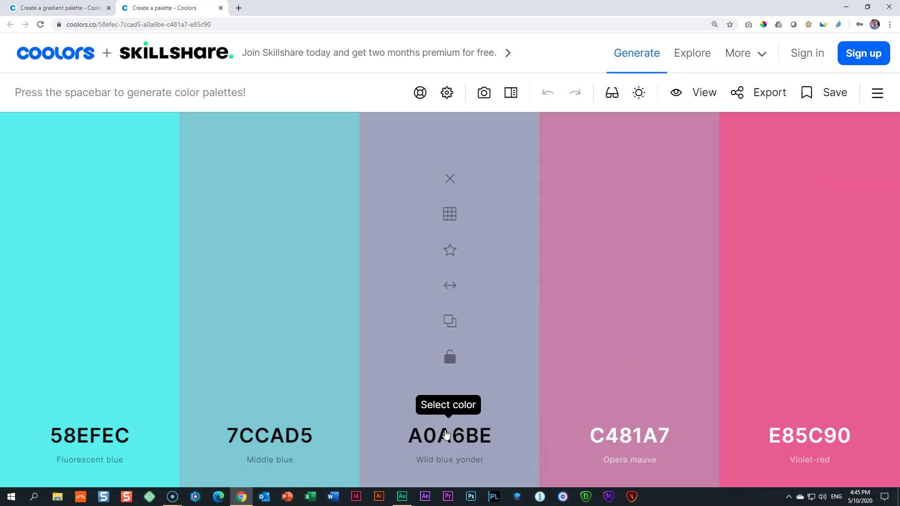
Open the Contrast Checker from the More tools list
click(762, 55)
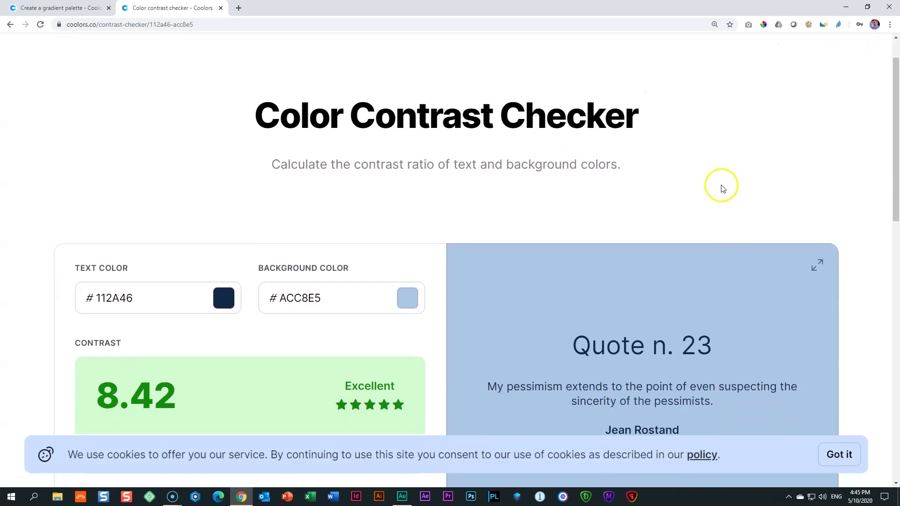
scroll(756, 178, down, 1)
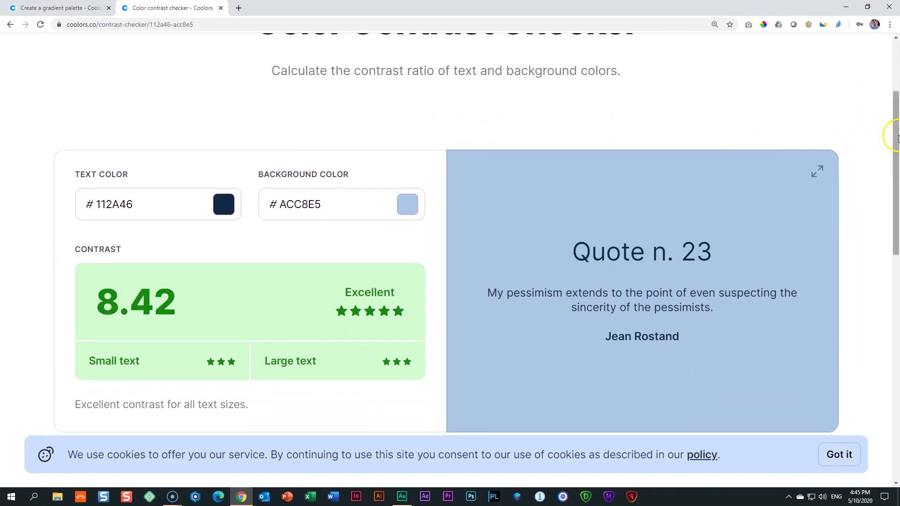
drag(896, 135, 898, 148)
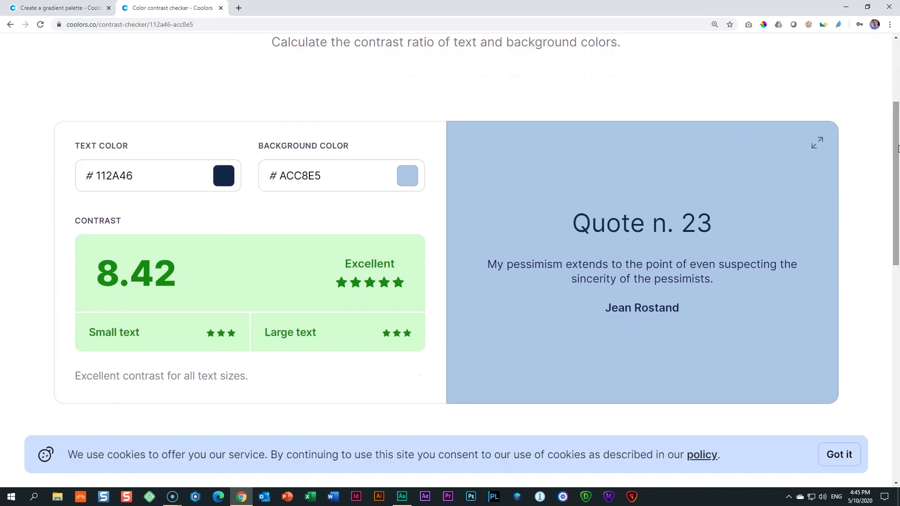
click(897, 148)
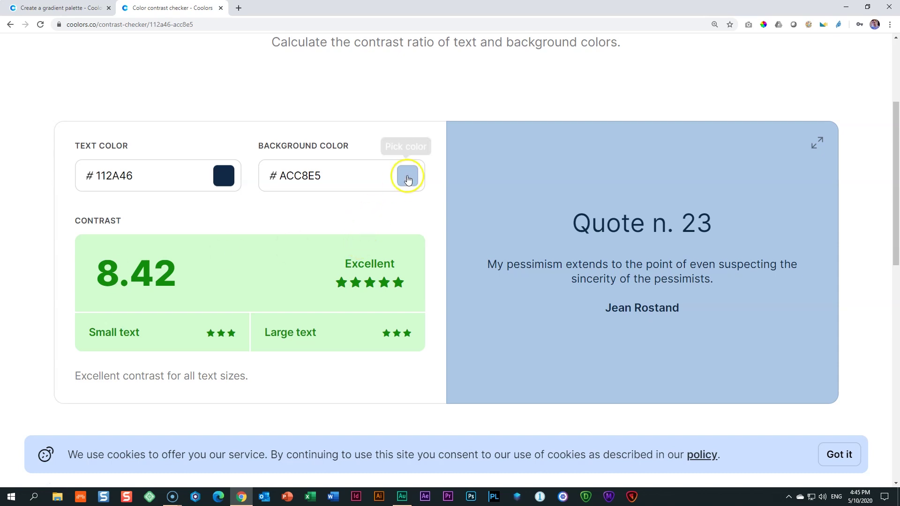
Set a white FFFFFF background with black 000000 text for a contrast of 21
click(407, 177)
drag(351, 216, 225, 221)
click(225, 219)
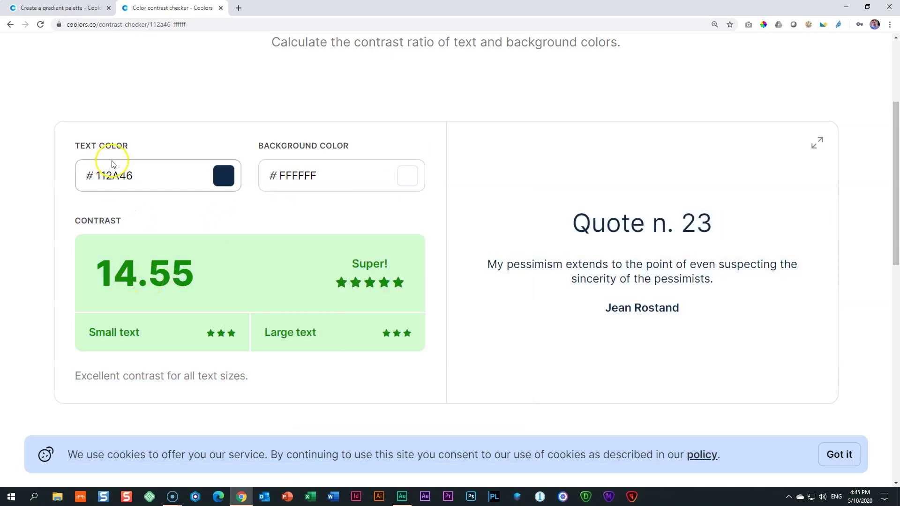
click(223, 177)
drag(392, 308, 200, 362)
click(165, 274)
drag(164, 274, 155, 222)
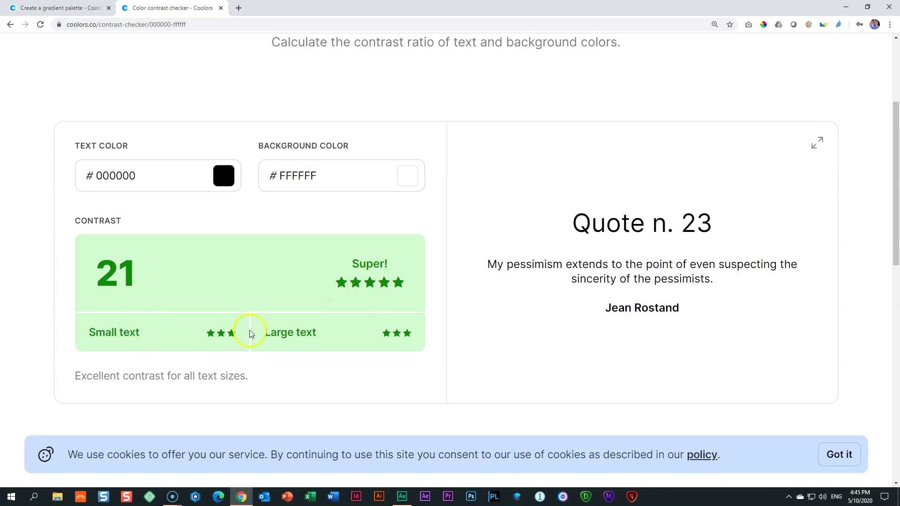
click(405, 221)
click(61, 8)
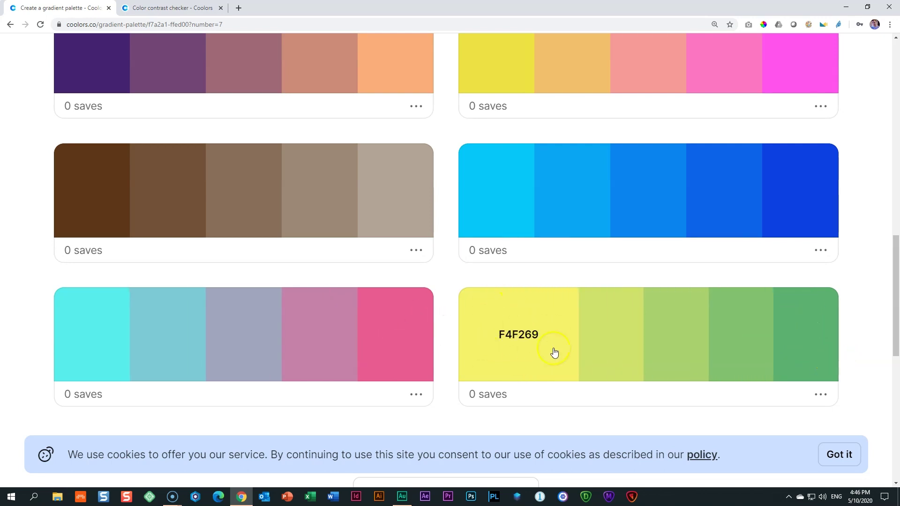
key(ctrl+Tab)
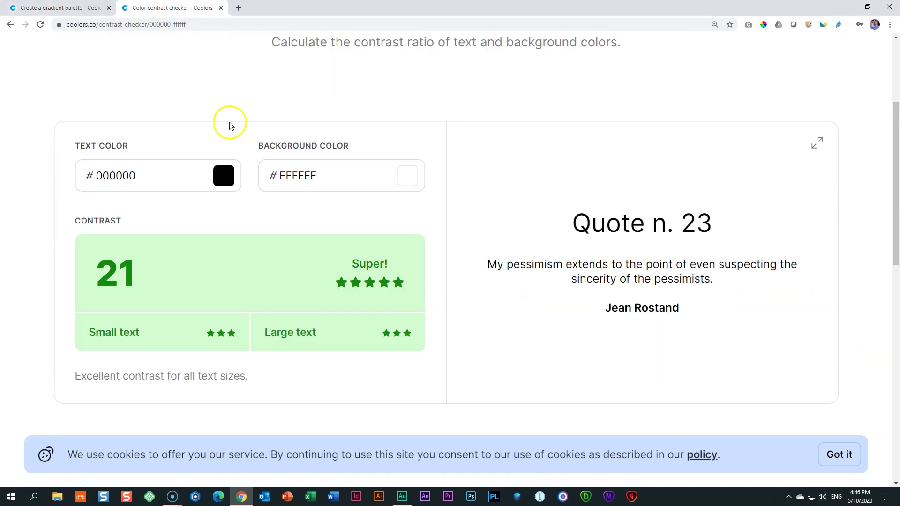
Make the text dark red A73838 and tint the background a pale khaki yellow
click(224, 176)
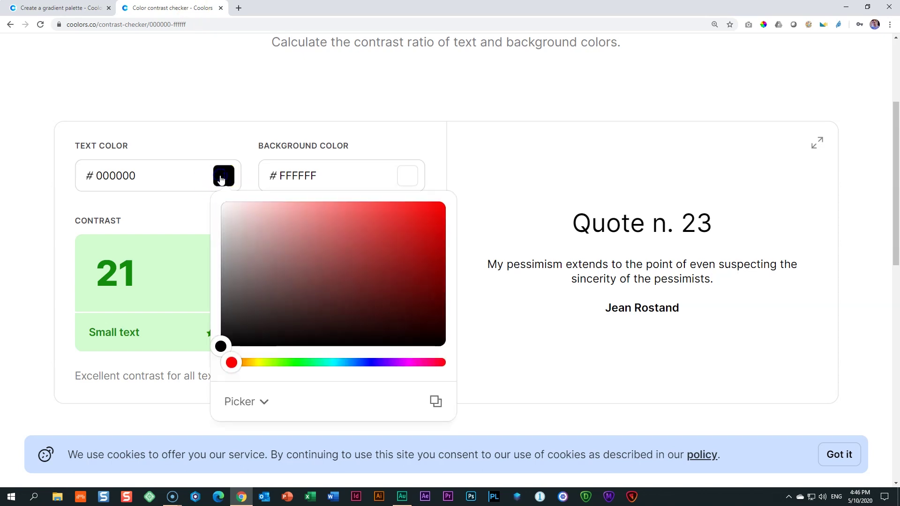
click(370, 250)
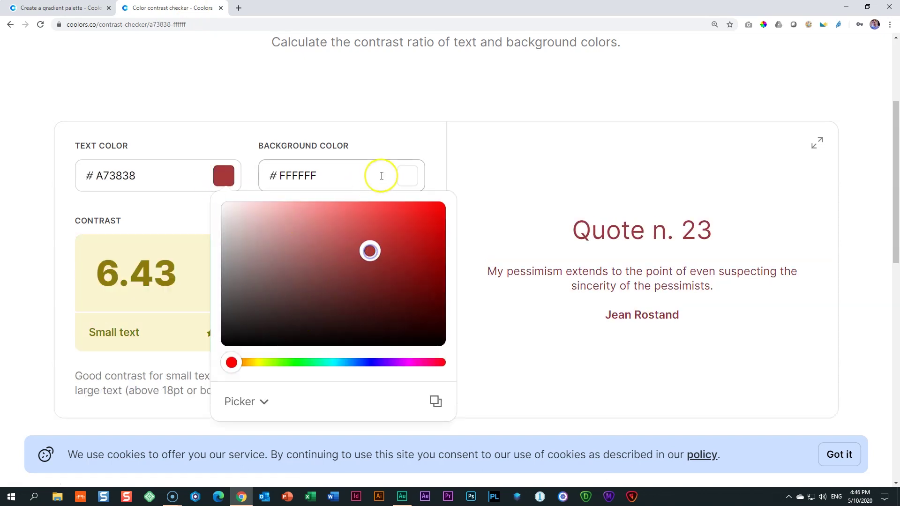
click(407, 176)
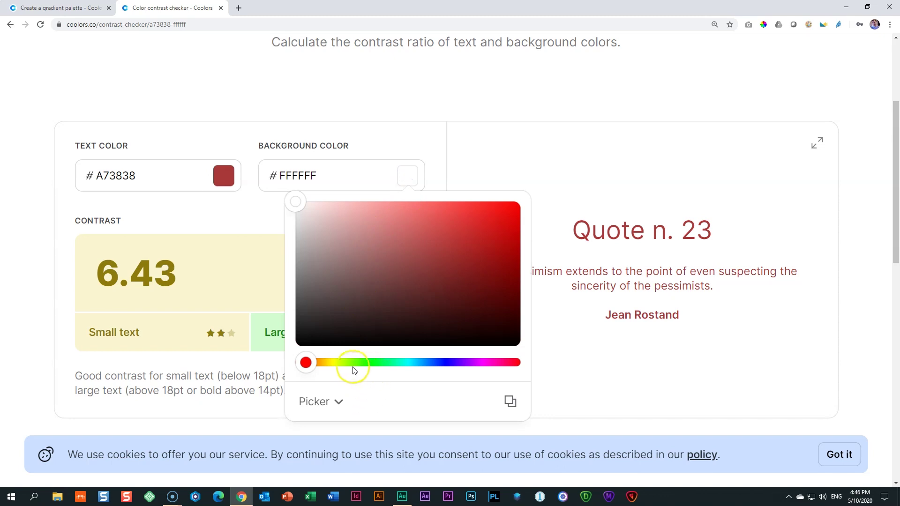
click(335, 363)
click(337, 223)
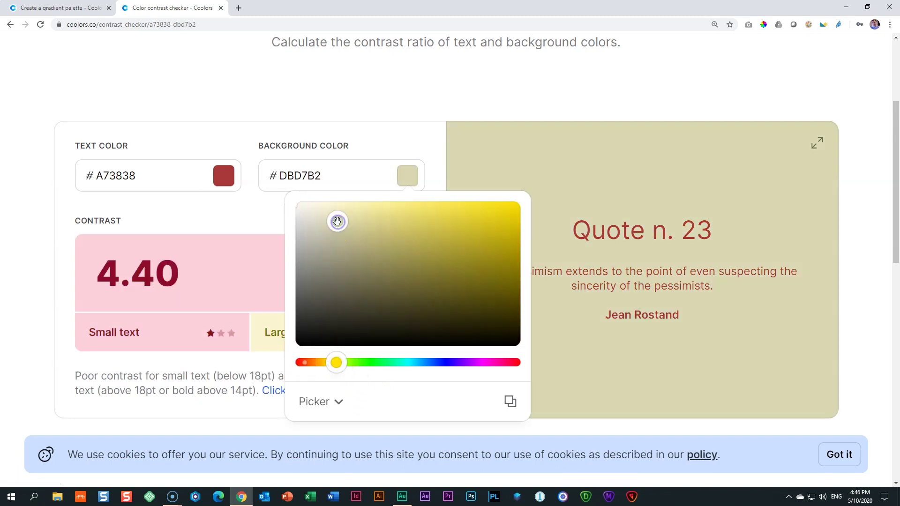
click(202, 214)
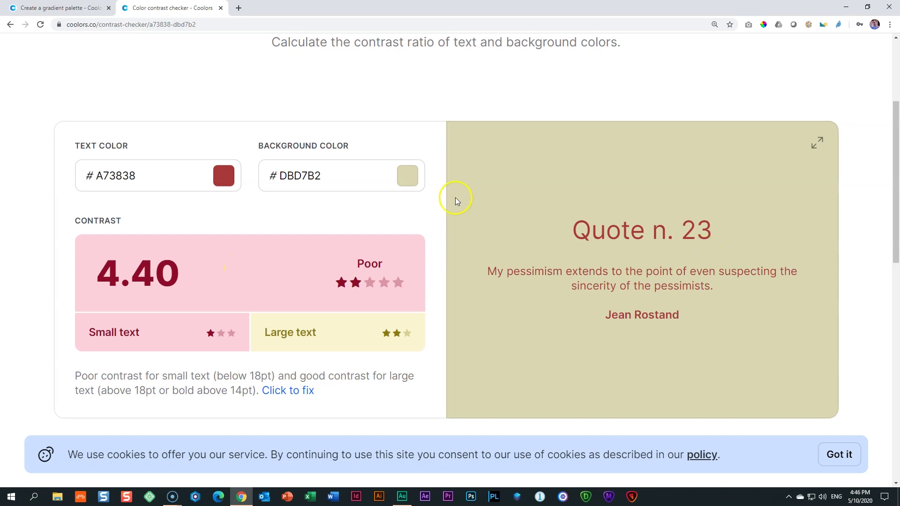
Lighten the background to cream FFFDF4, giving a 6.31 Good contrast rating
click(406, 176)
drag(338, 222, 339, 201)
click(338, 198)
drag(338, 198, 304, 200)
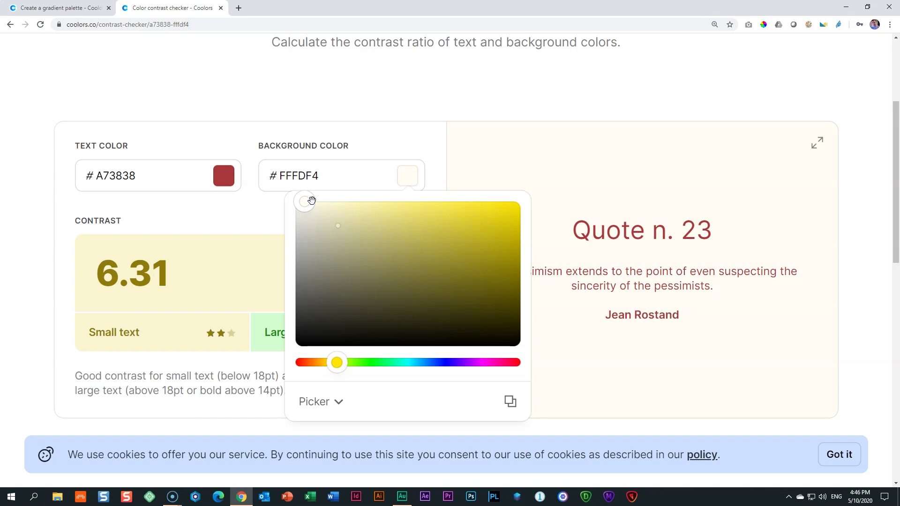
click(402, 151)
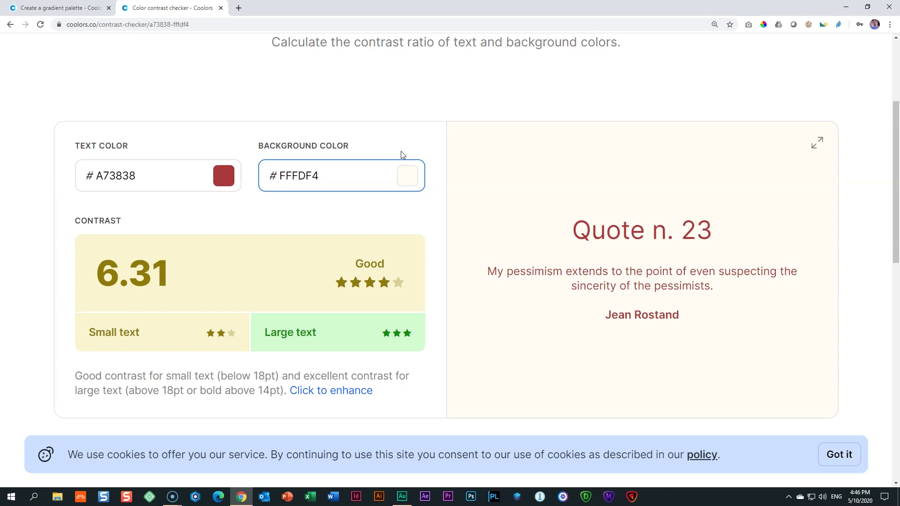
scroll(401, 154, up, 3)
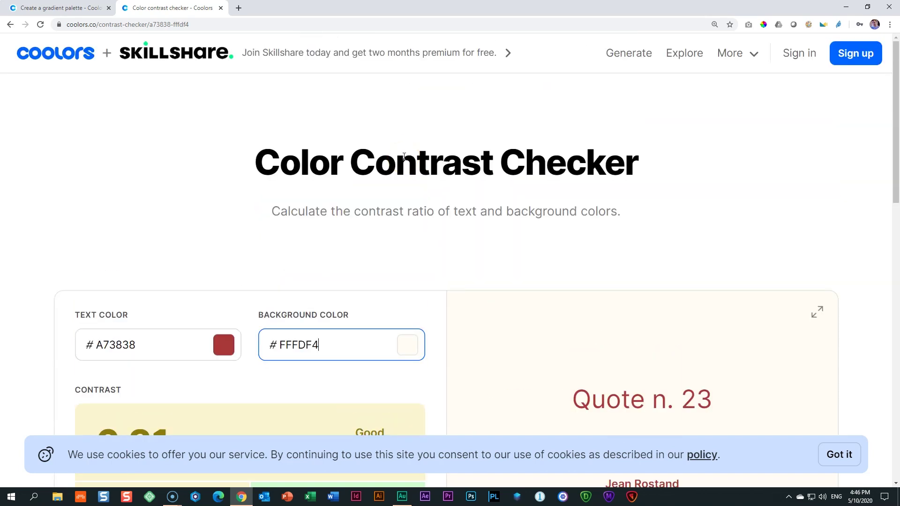
Return to the generator and regenerate to F7F7F2, E4E6C3, 899878, 222725, 121113
click(70, 8)
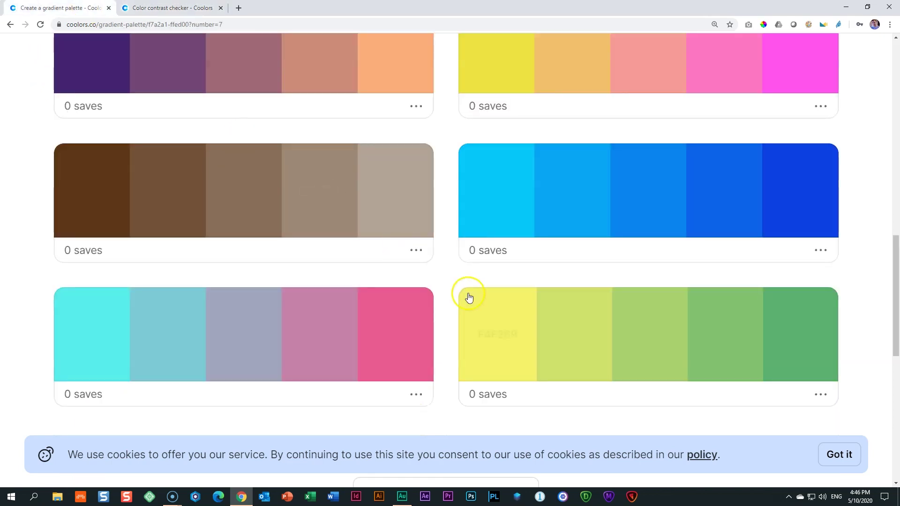
scroll(475, 301, up, 15)
click(52, 58)
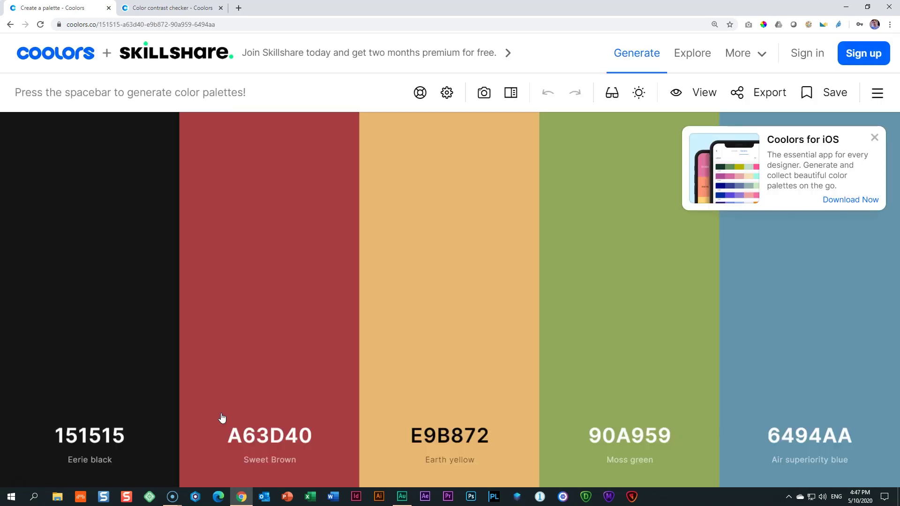
click(875, 138)
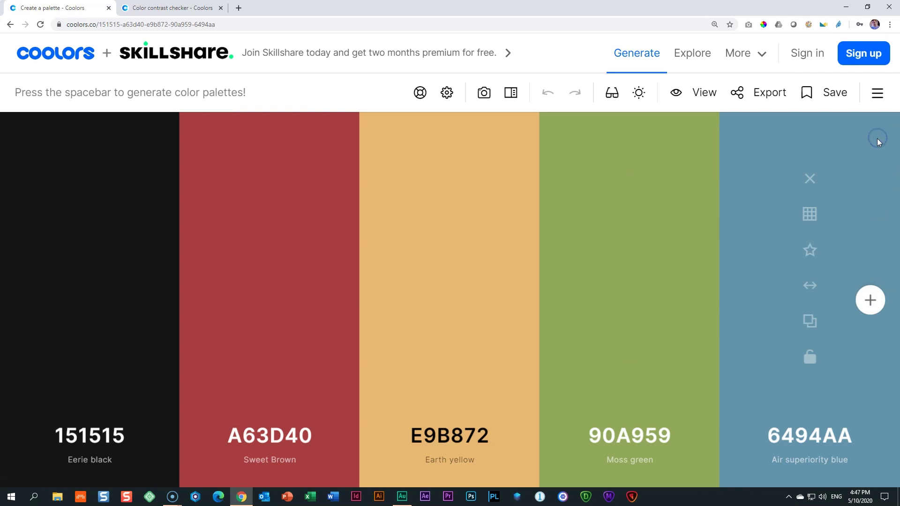
key(space)
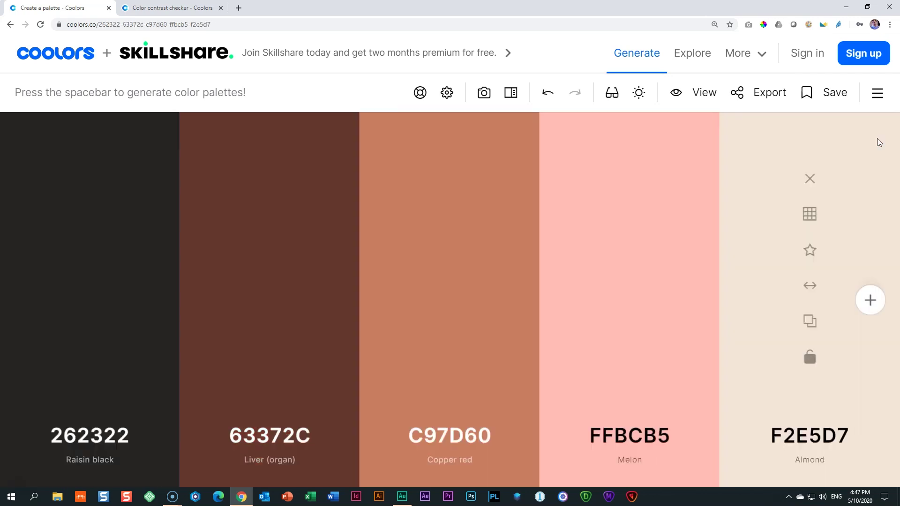
key(space)
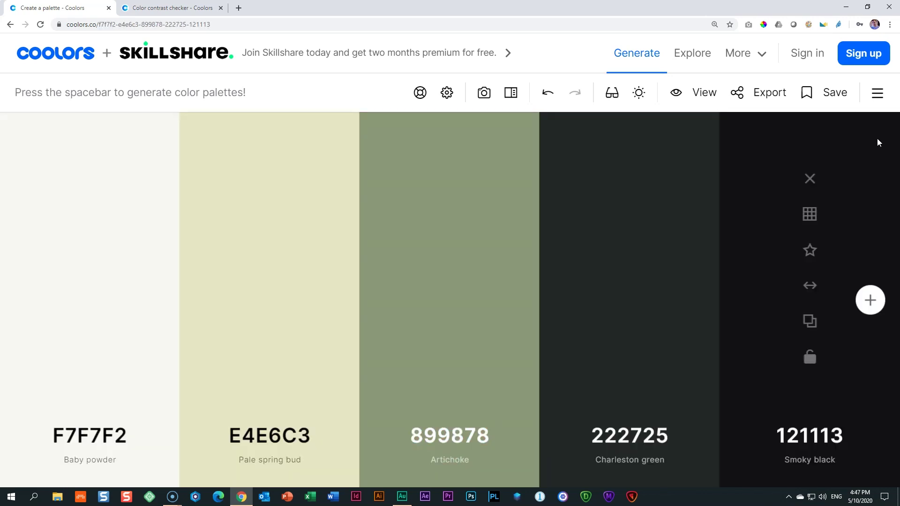